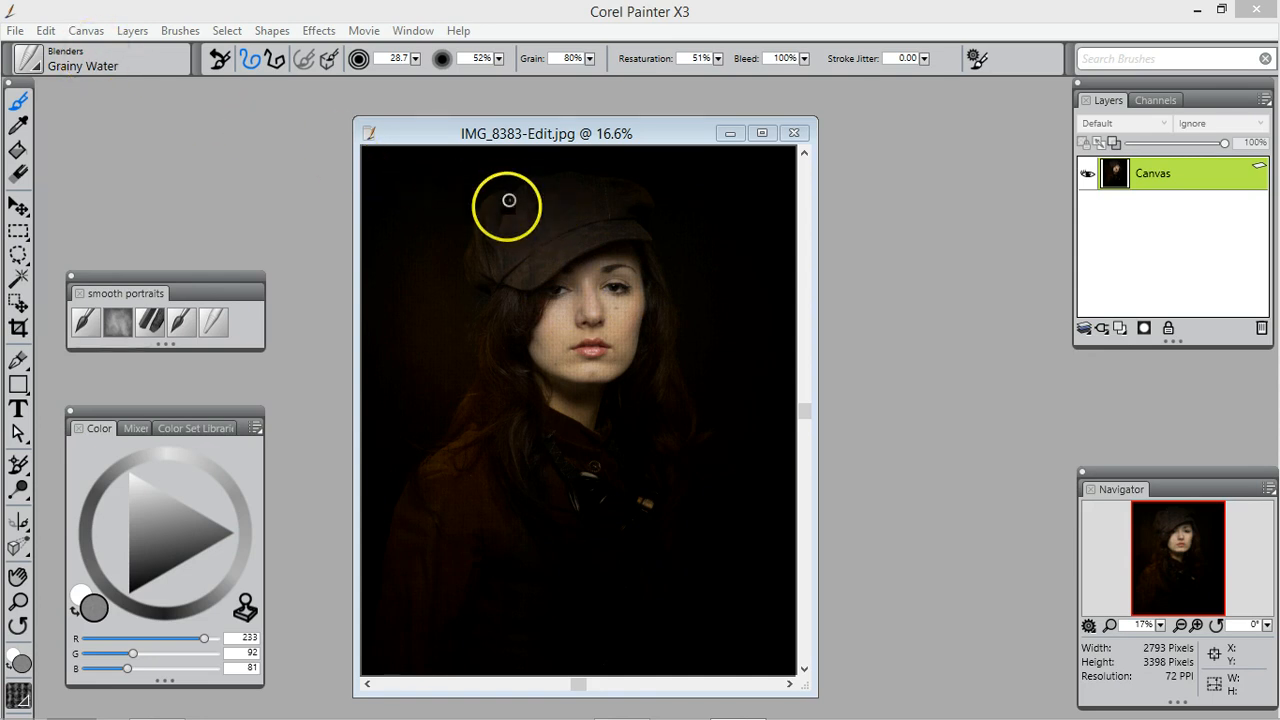
Step: Clone the portrait photo IMG_8383-Edit.jpg, close the original, and maximize the clone's document window
left_click(15, 31)
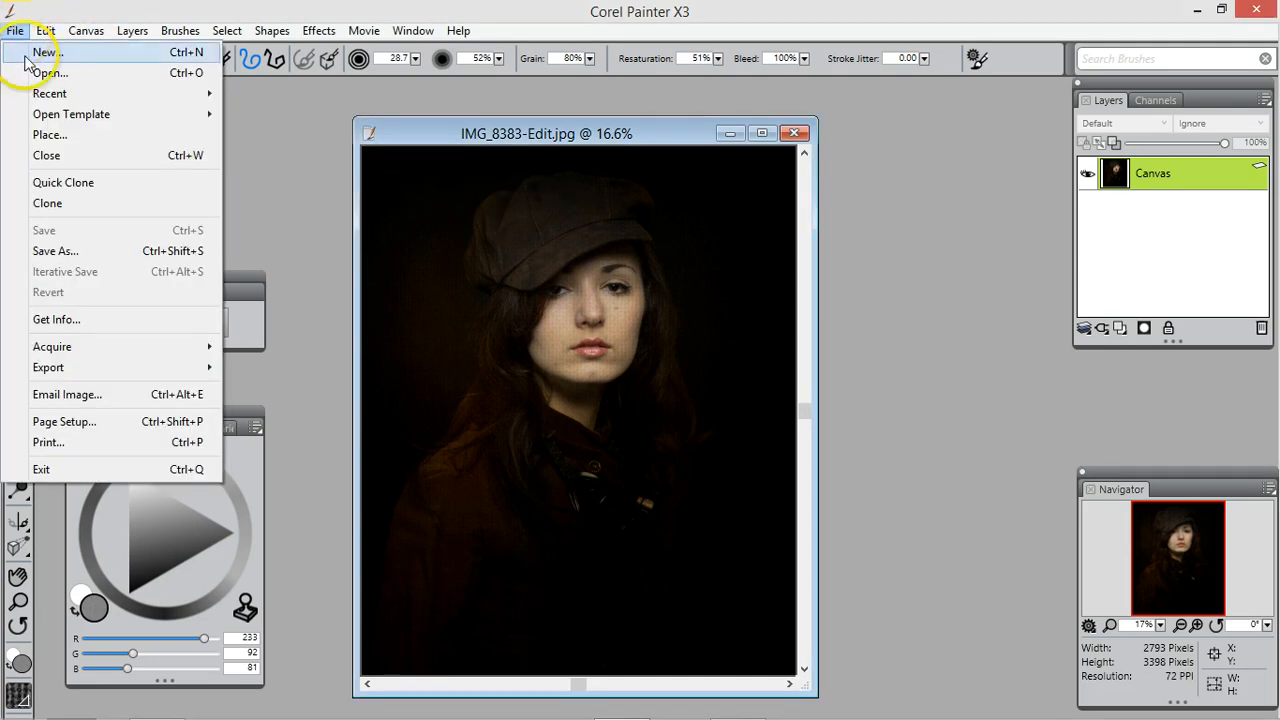
left_click(113, 211)
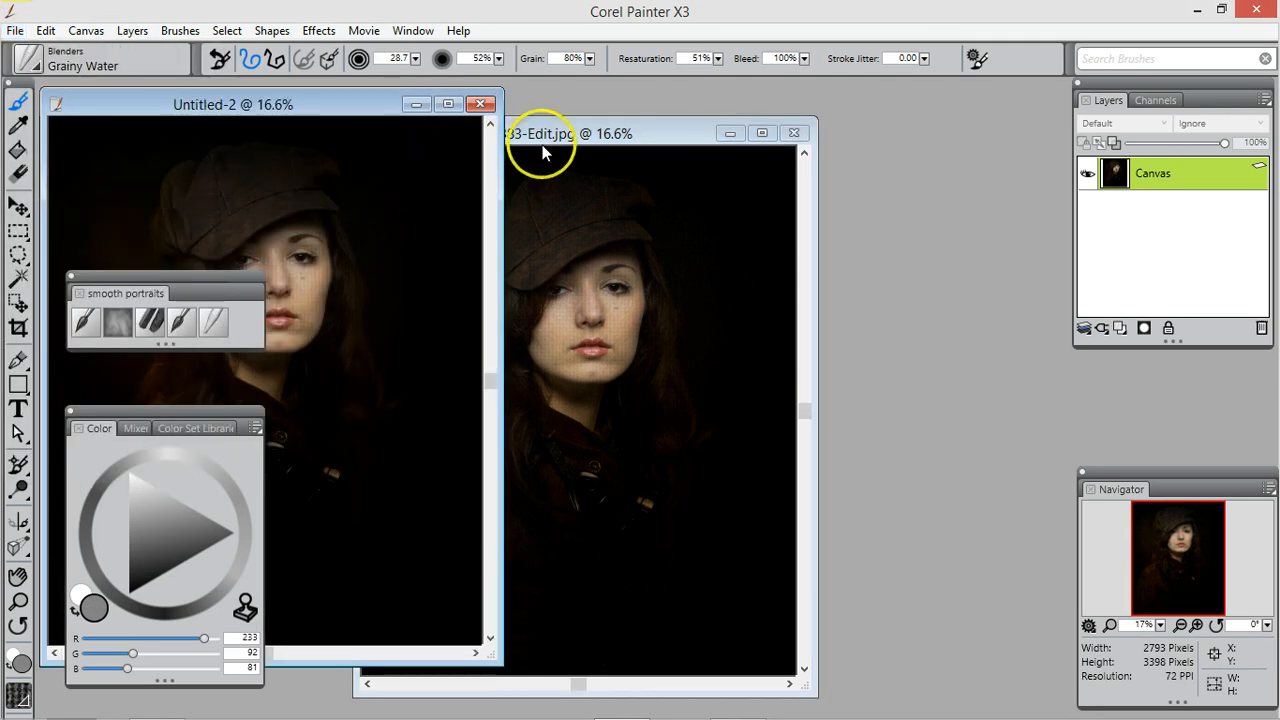
left_click(794, 133)
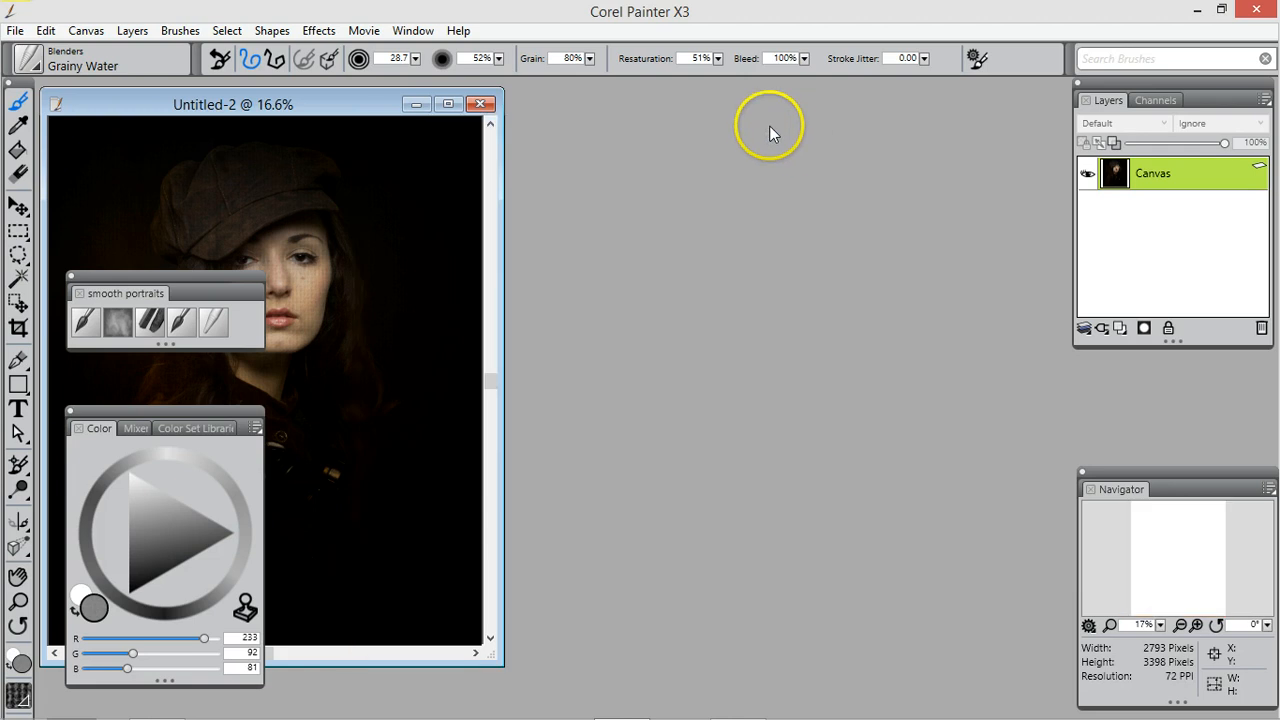
left_click_drag(373, 107, 717, 107)
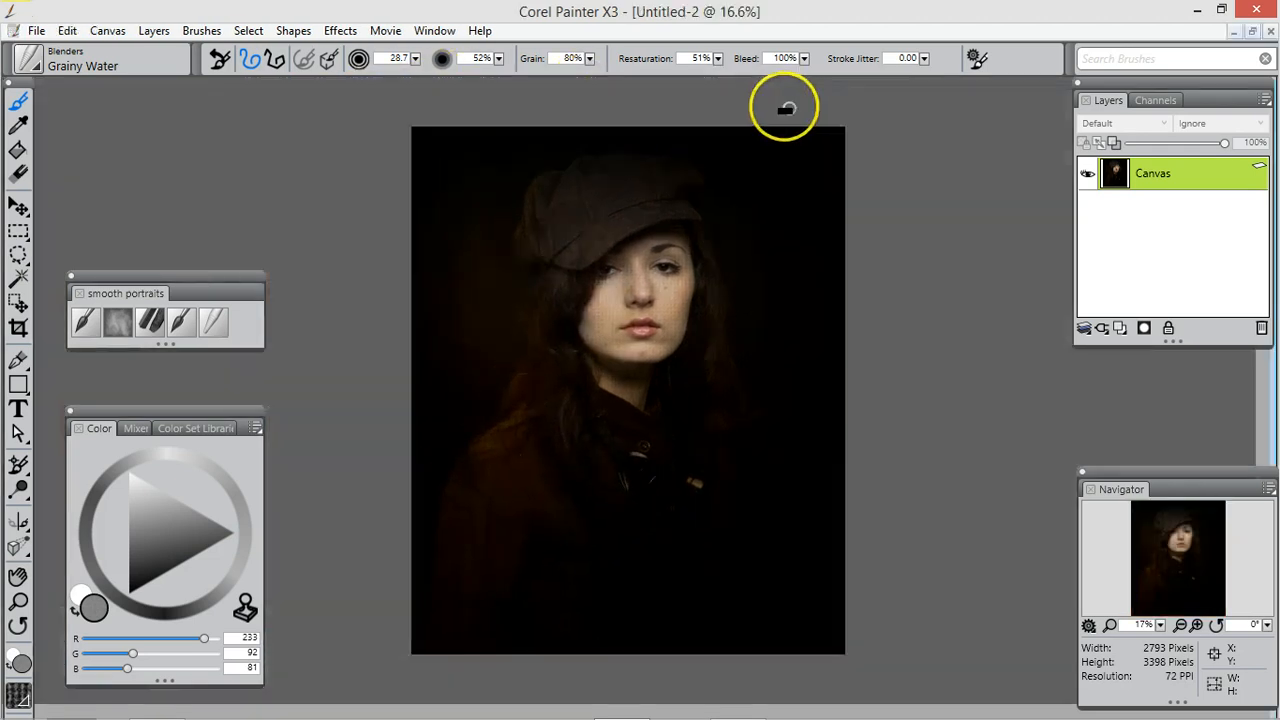
left_click(792, 108)
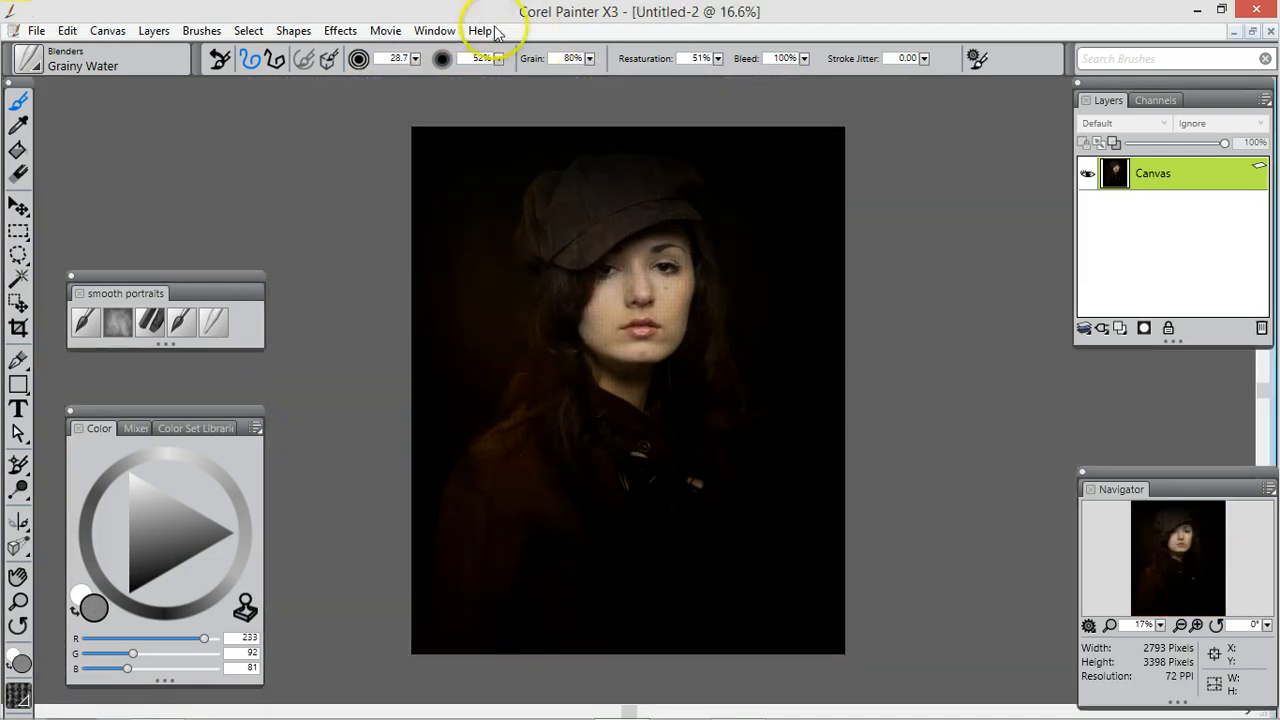
Step: Apply an Underpainting Smart Blur of 26% to the cloned portrait to soften the skin texture
key("ctrl+plus")
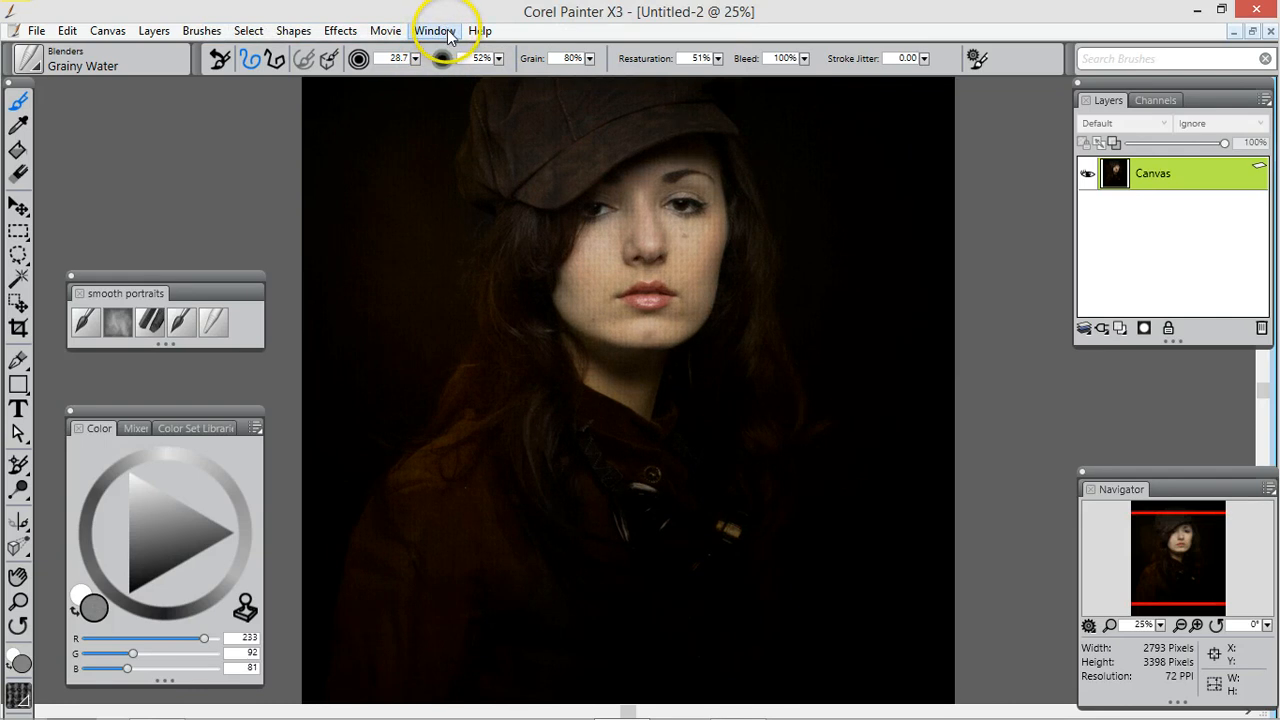
key("ctrl+plus")
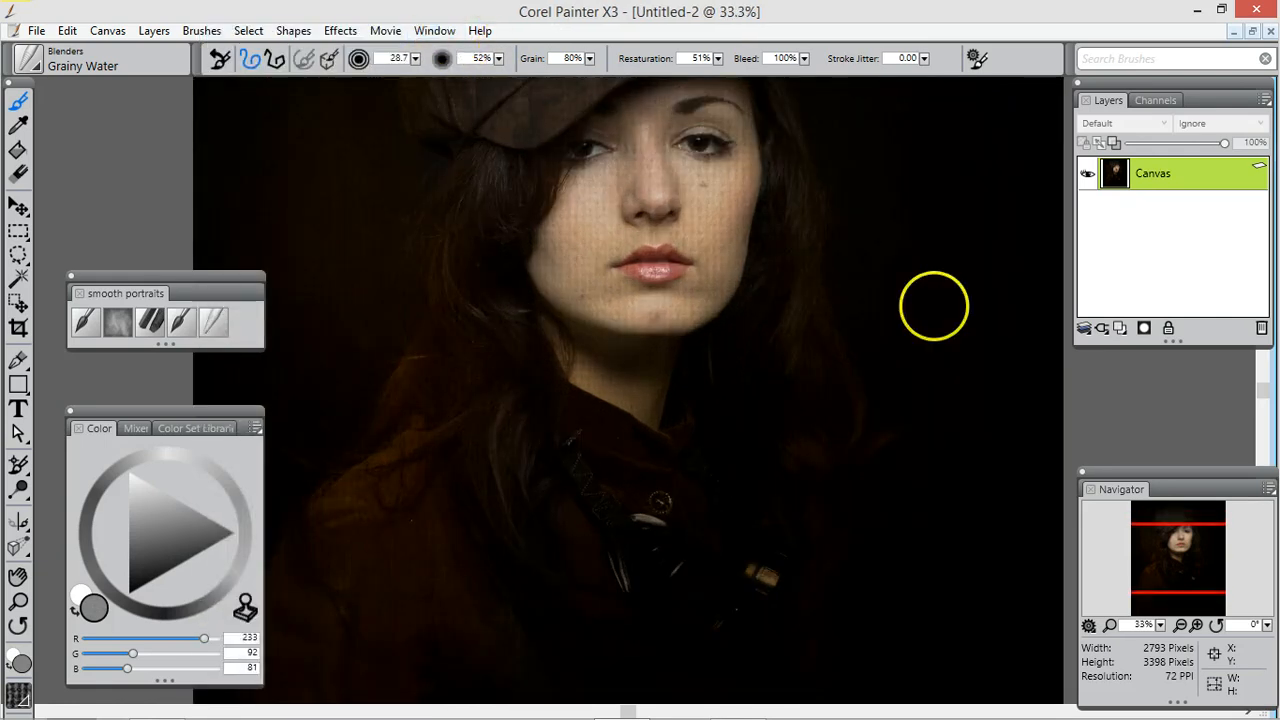
mouse_move(1166, 552)
left_mouse_down()
mouse_move(1157, 543)
mouse_move(1173, 530)
left_mouse_up()
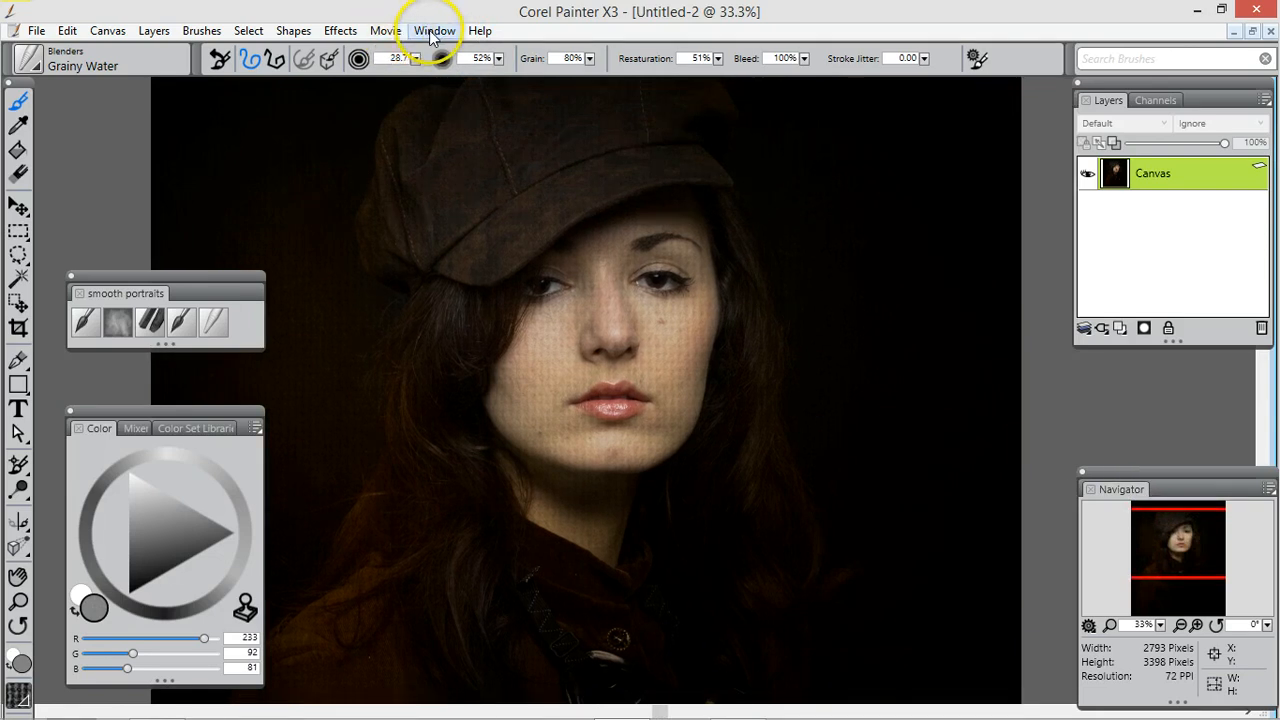
key("ctrl+plus")
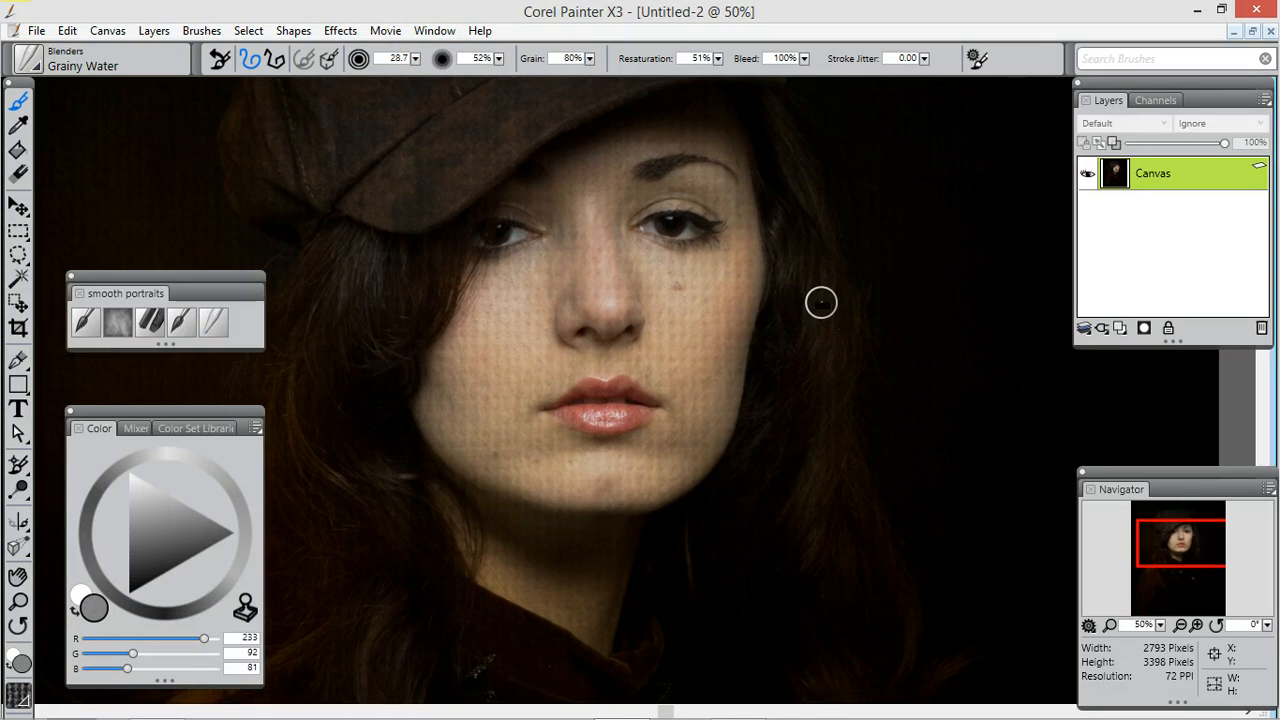
mouse_move(662, 180)
left_mouse_down()
mouse_move(625, 282)
mouse_move(625, 188)
mouse_move(596, 72)
mouse_move(576, 85)
mouse_move(602, 212)
mouse_move(592, 291)
mouse_move(541, 243)
mouse_move(493, 233)
mouse_move(502, 293)
mouse_move(677, 342)
mouse_move(706, 267)
mouse_move(626, 207)
left_mouse_up()
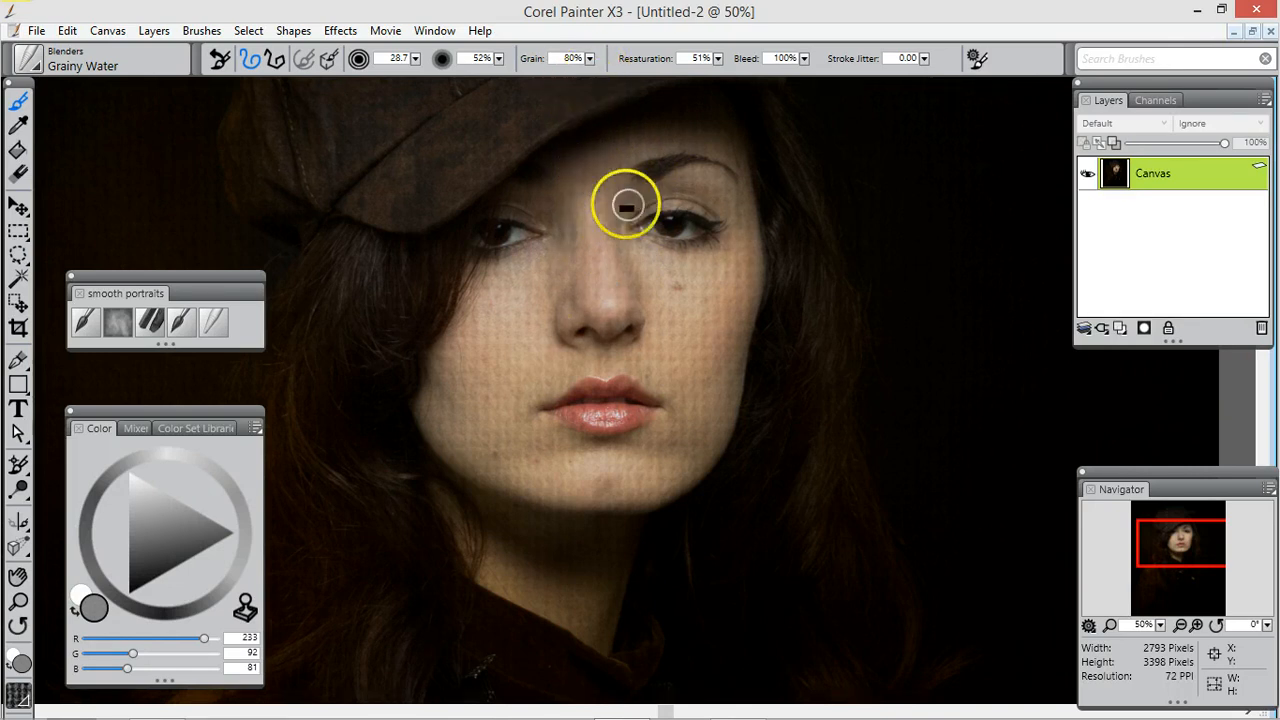
left_click(435, 31)
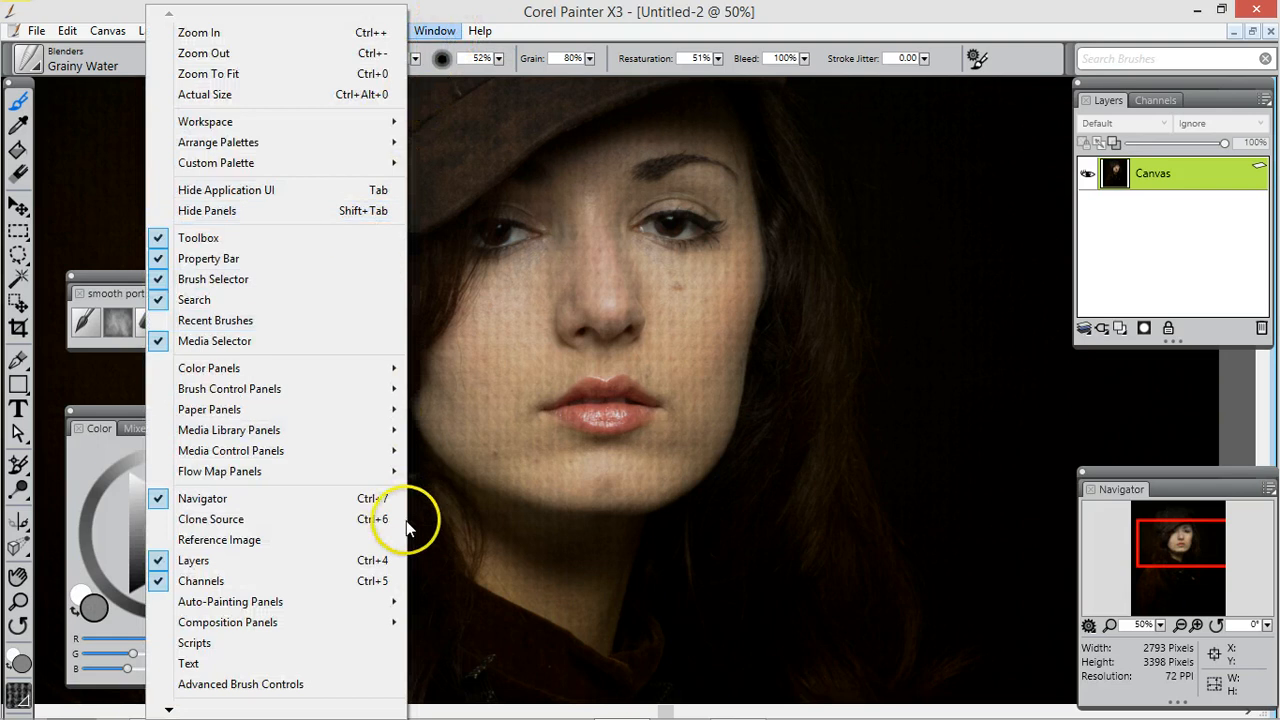
mouse_move(380, 604)
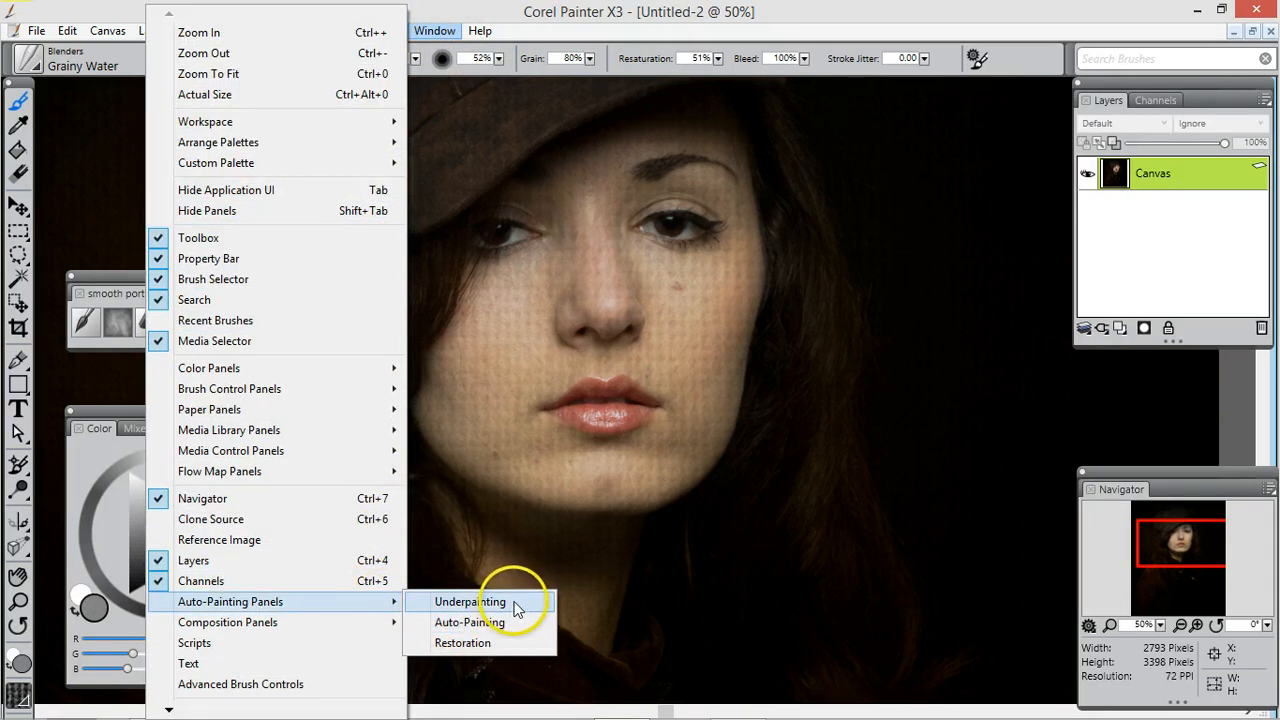
left_click(470, 602)
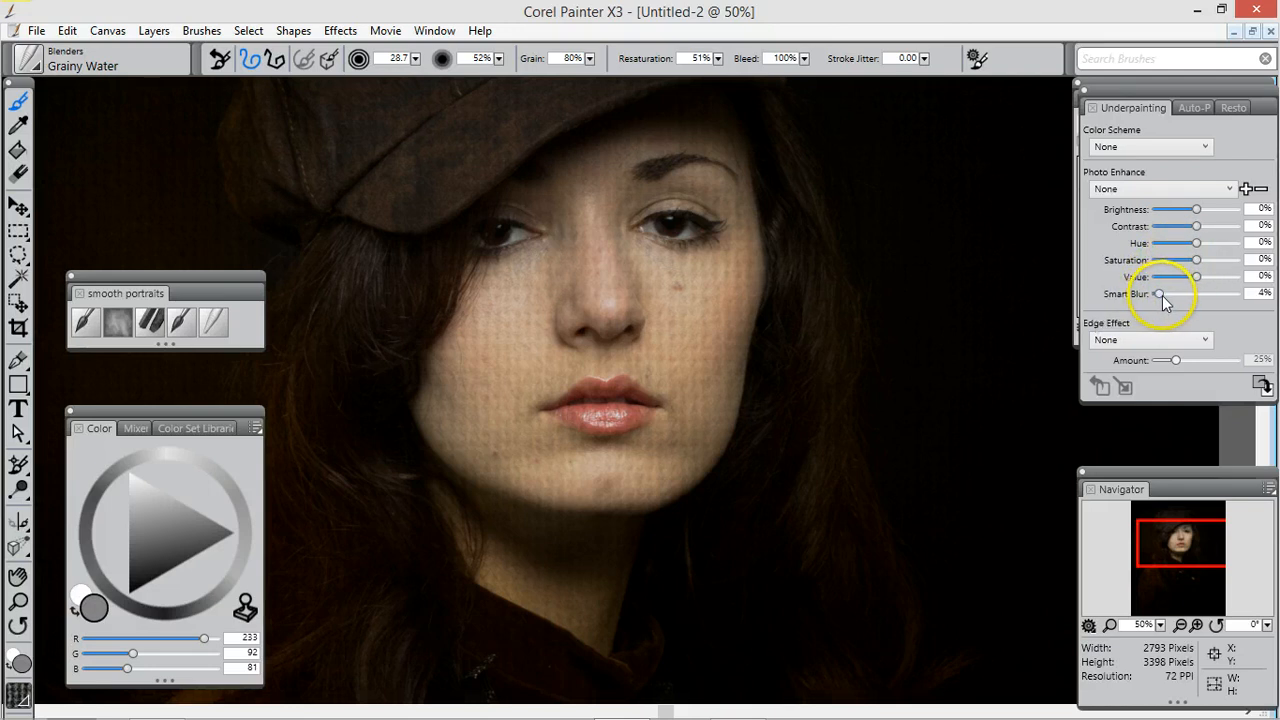
left_click_drag(1162, 295, 1178, 297)
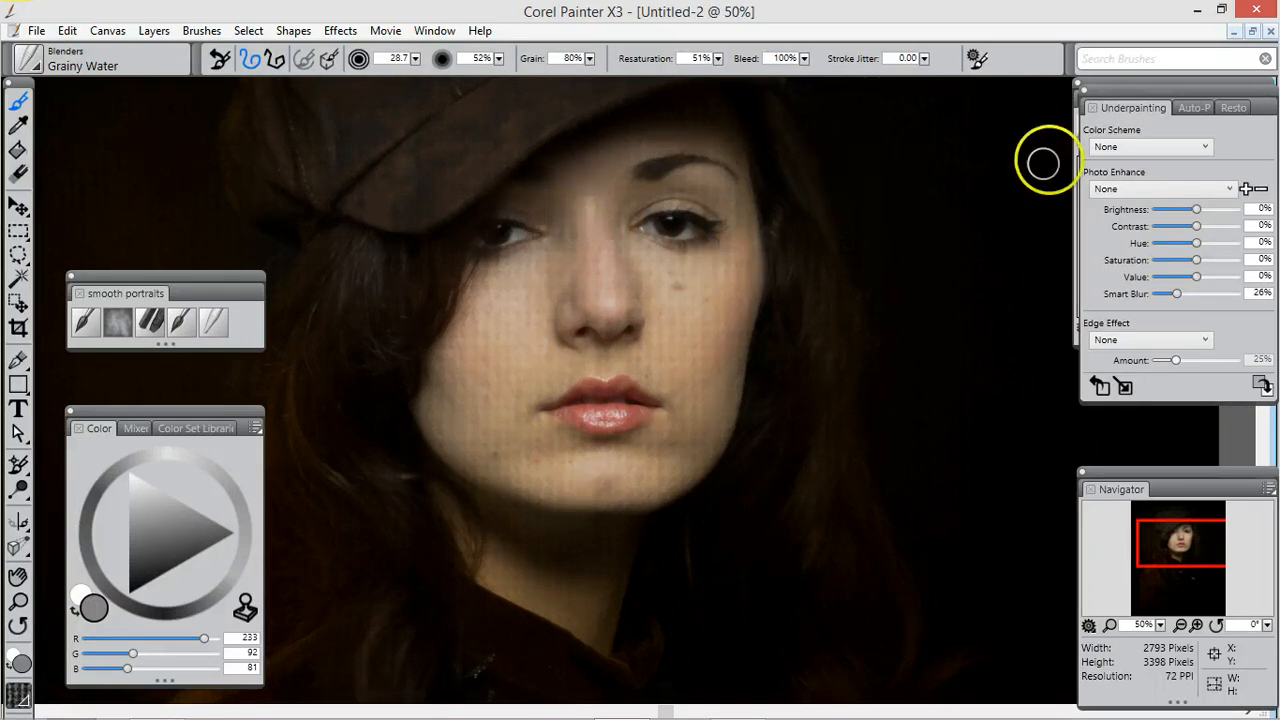
left_click(1090, 107)
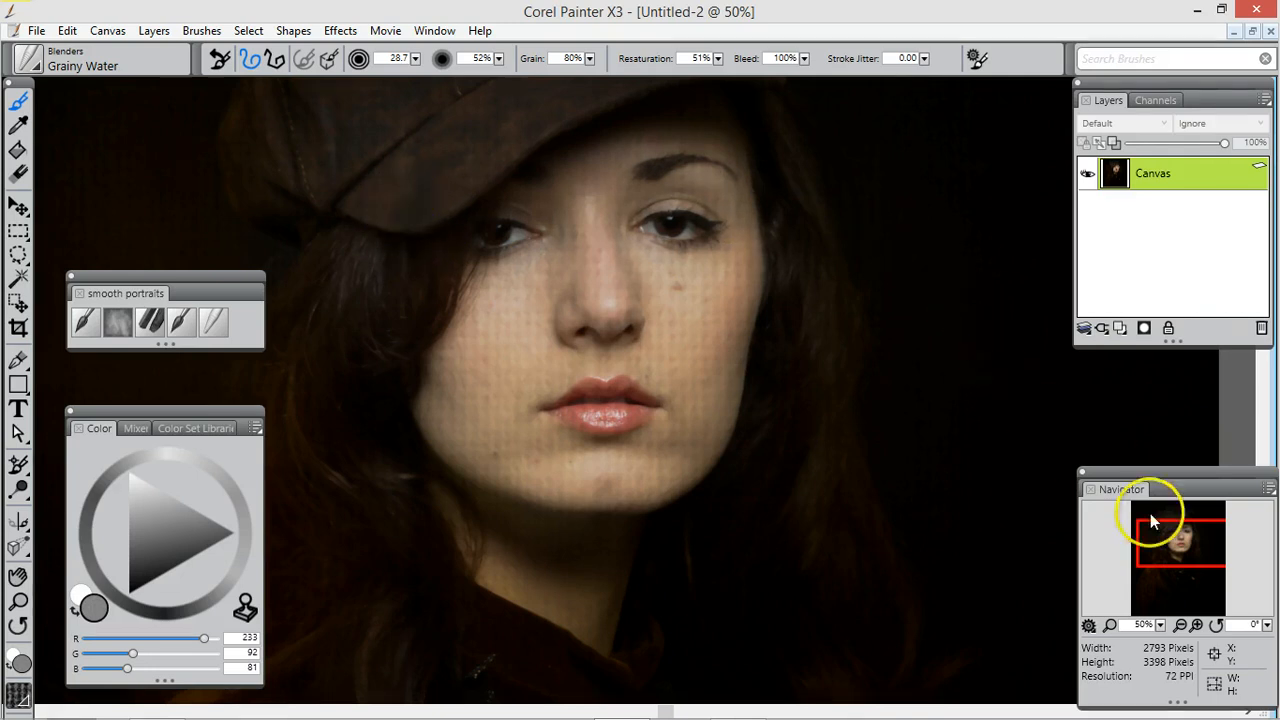
Step: Paint over the hat and hair with the Oil Funky Chunky brush, enlarging it to size 116.6
left_click_drag(1155, 532, 1156, 523)
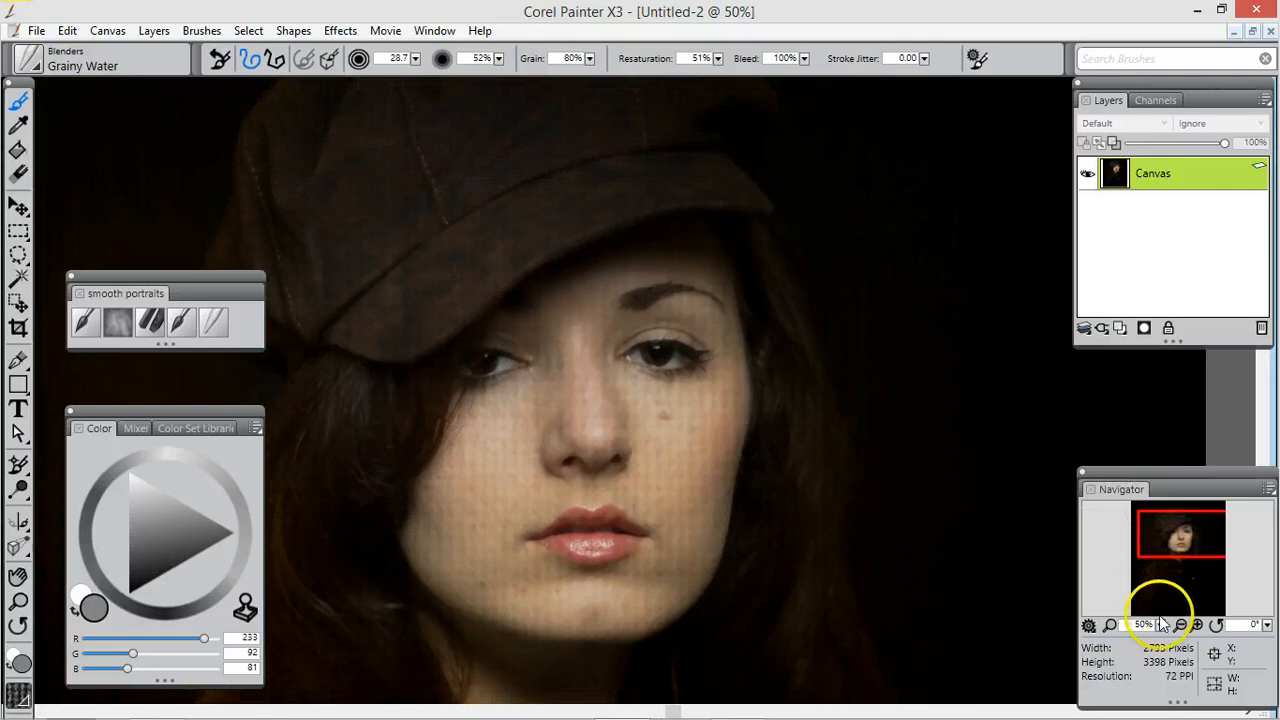
left_click_drag(1160, 625, 1150, 622)
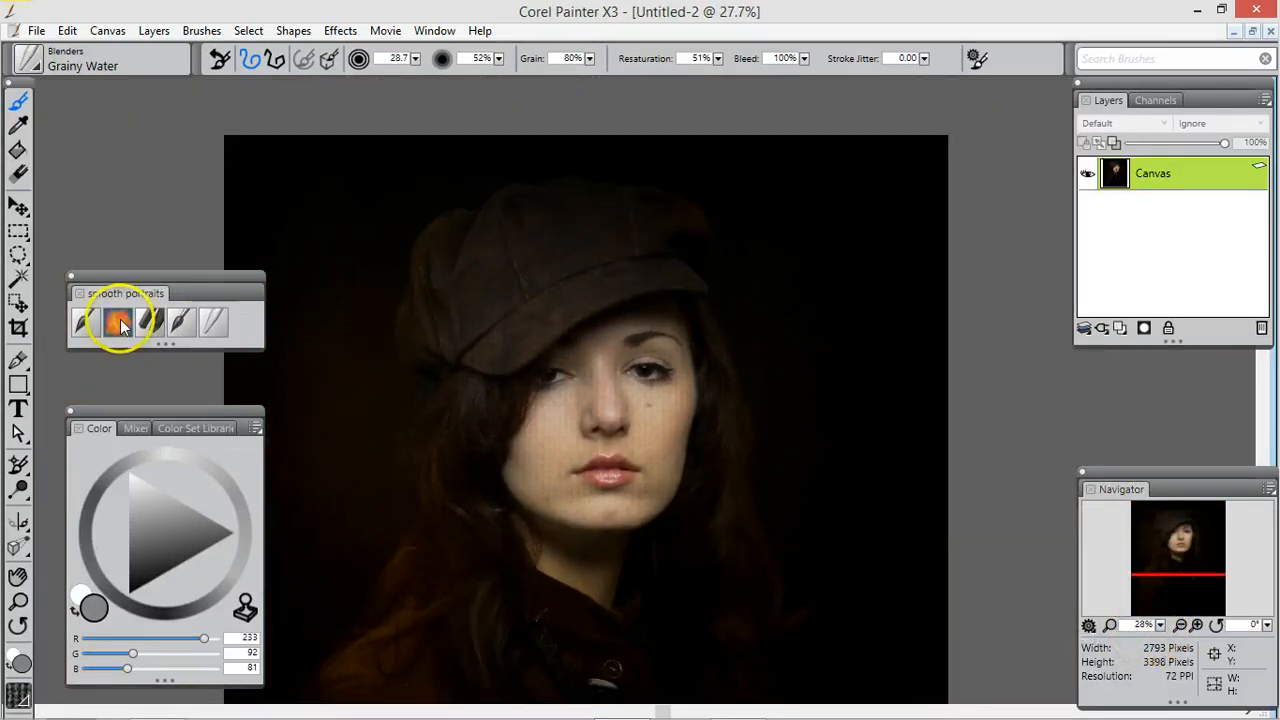
left_click(152, 318)
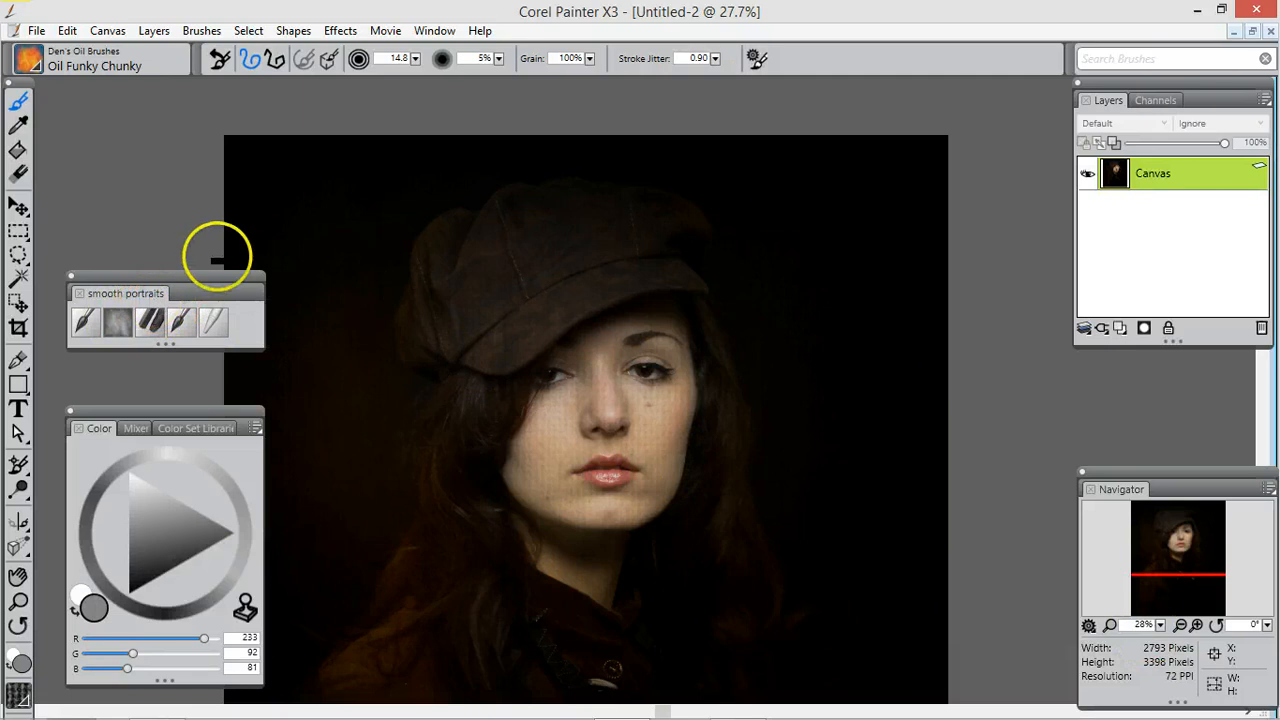
left_click(415, 58)
left_click_drag(233, 72, 274, 83)
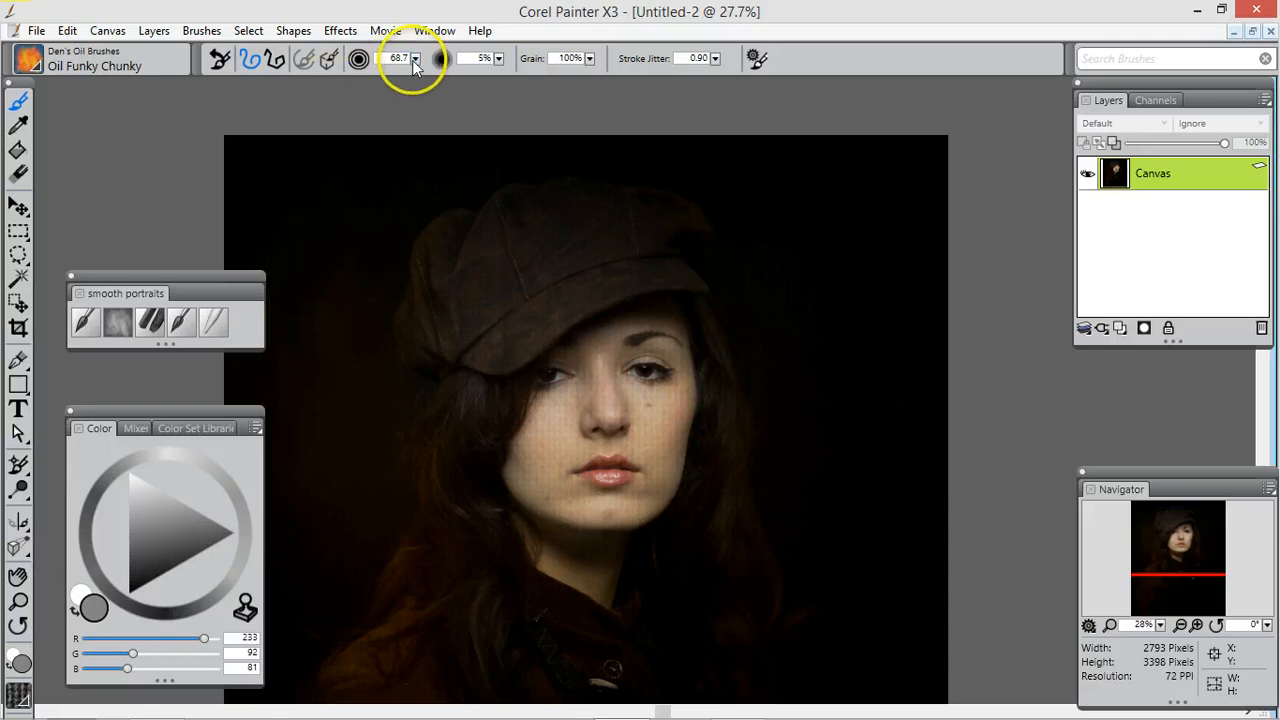
left_click_drag(414, 58, 421, 64)
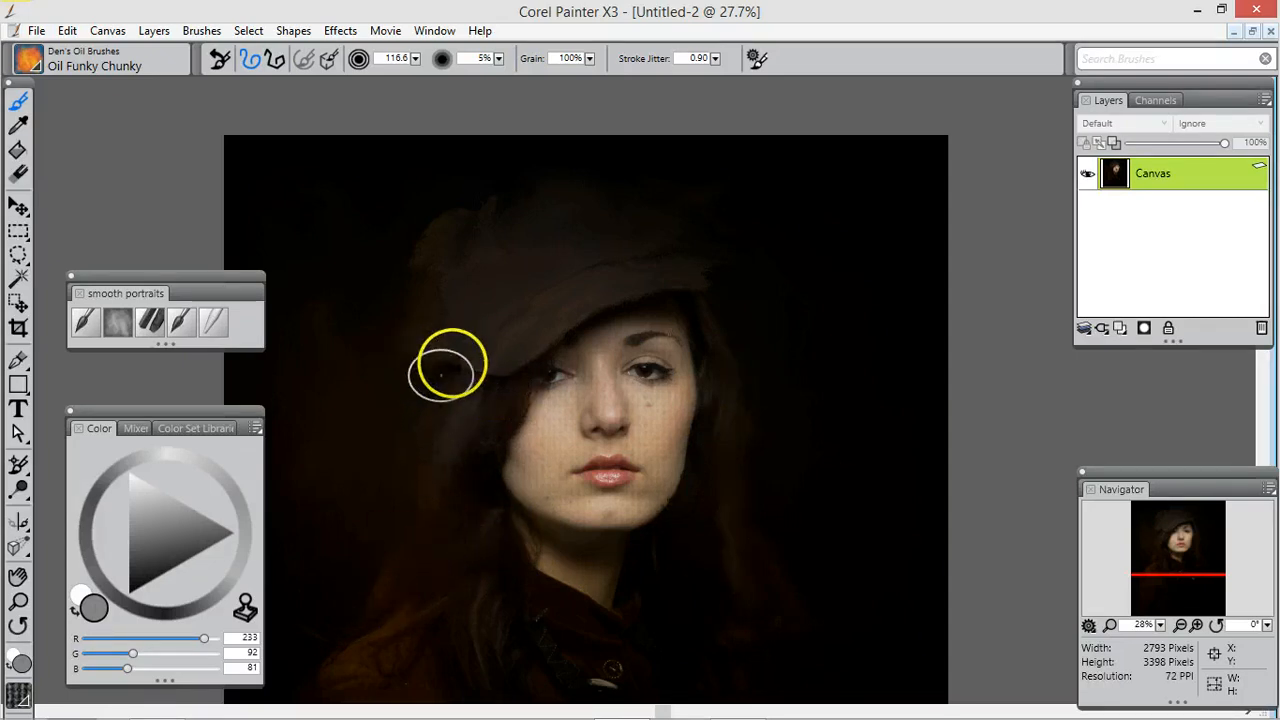
Step: Paint loose Oil Funky Chunky strokes over the coat, collar, lower hair and dark background, leaving the face unpainted
left_click(1176, 546)
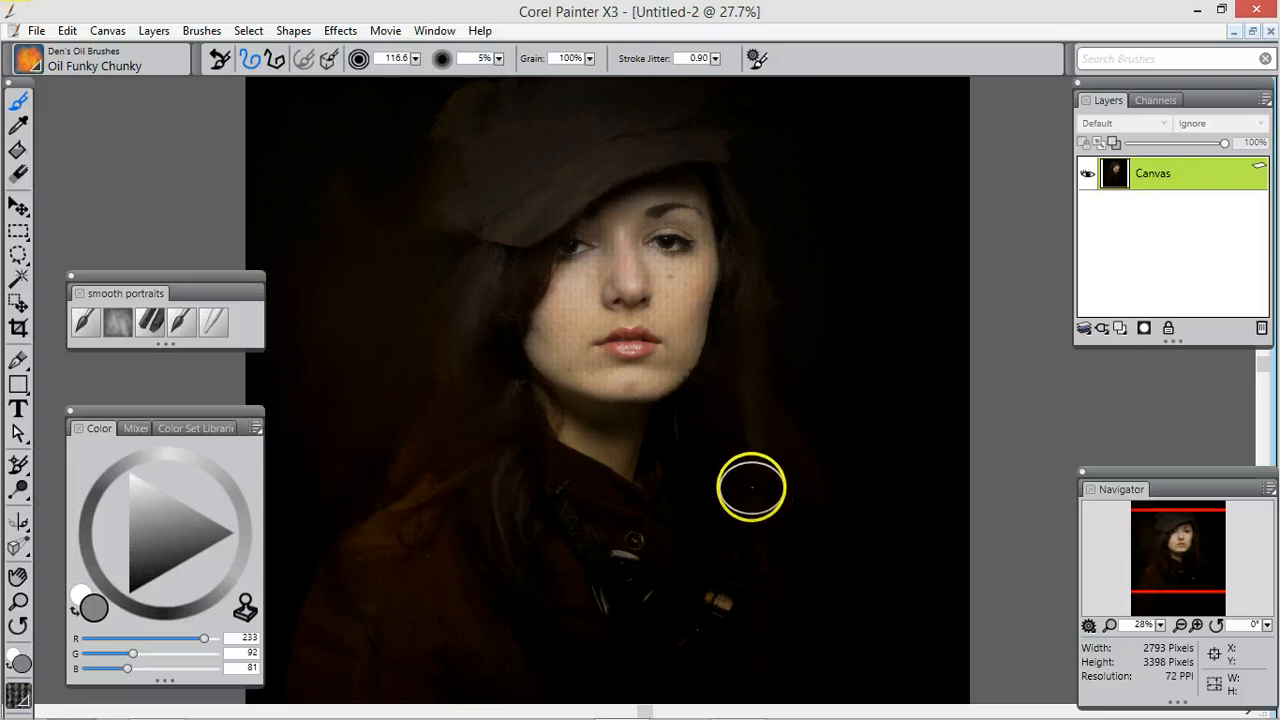
left_click_drag(1166, 524, 1167, 584)
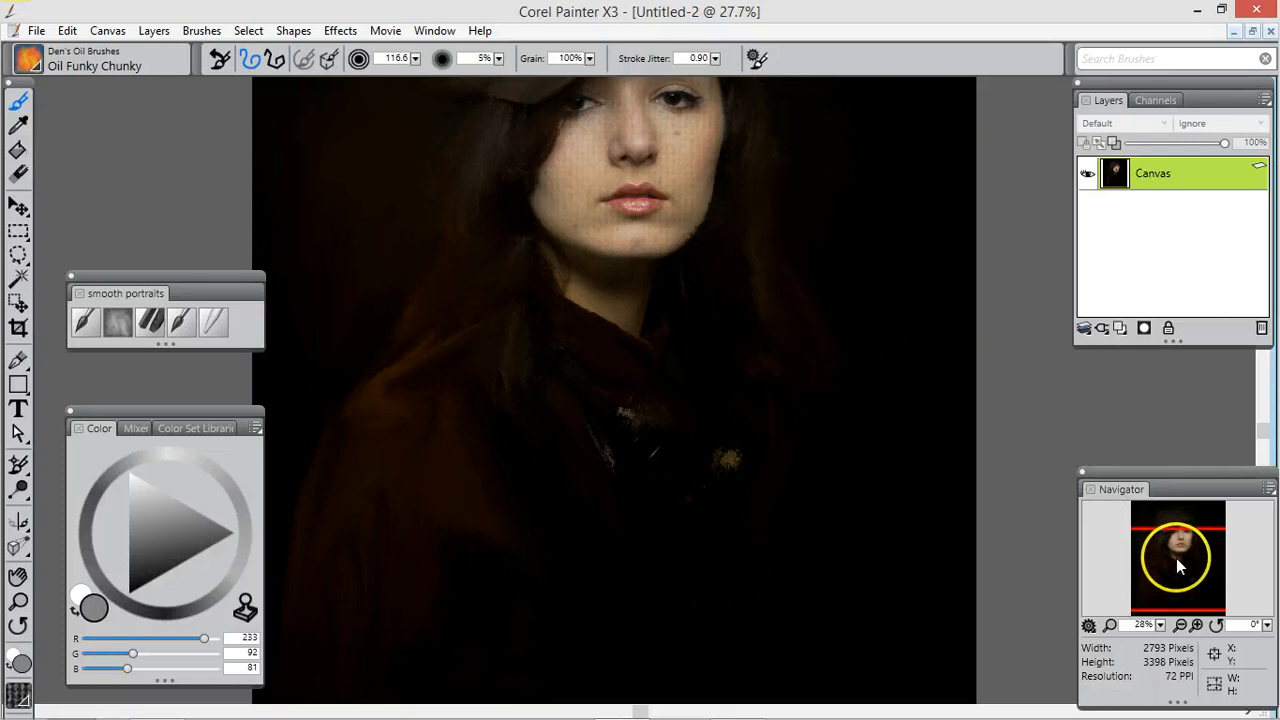
left_click_drag(1176, 558, 1177, 526)
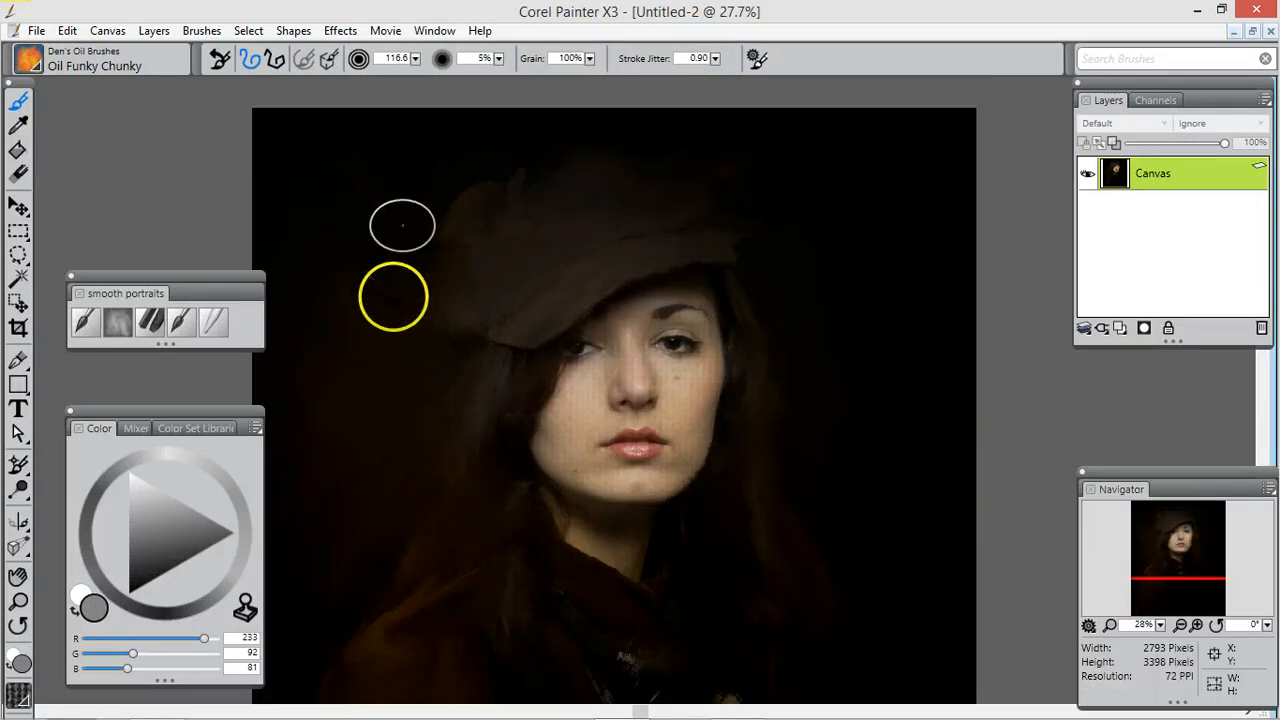
left_click_drag(339, 327, 344, 322)
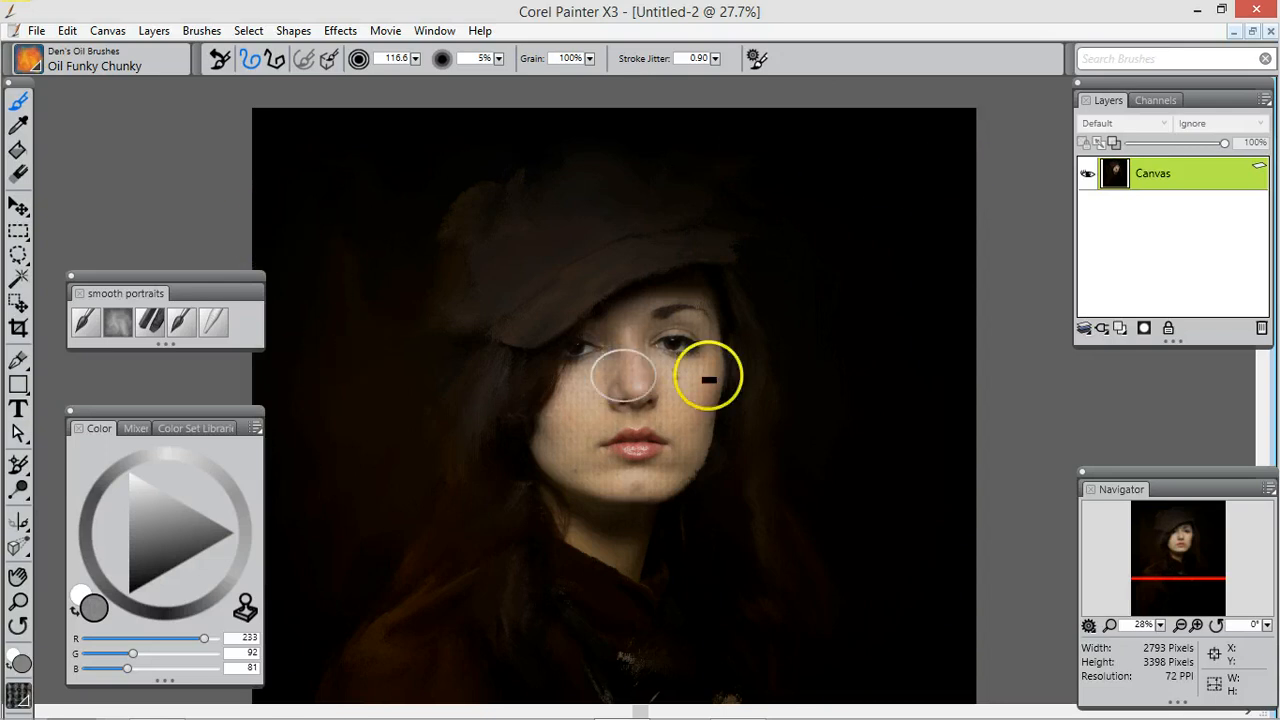
left_click_drag(1196, 554, 1194, 588)
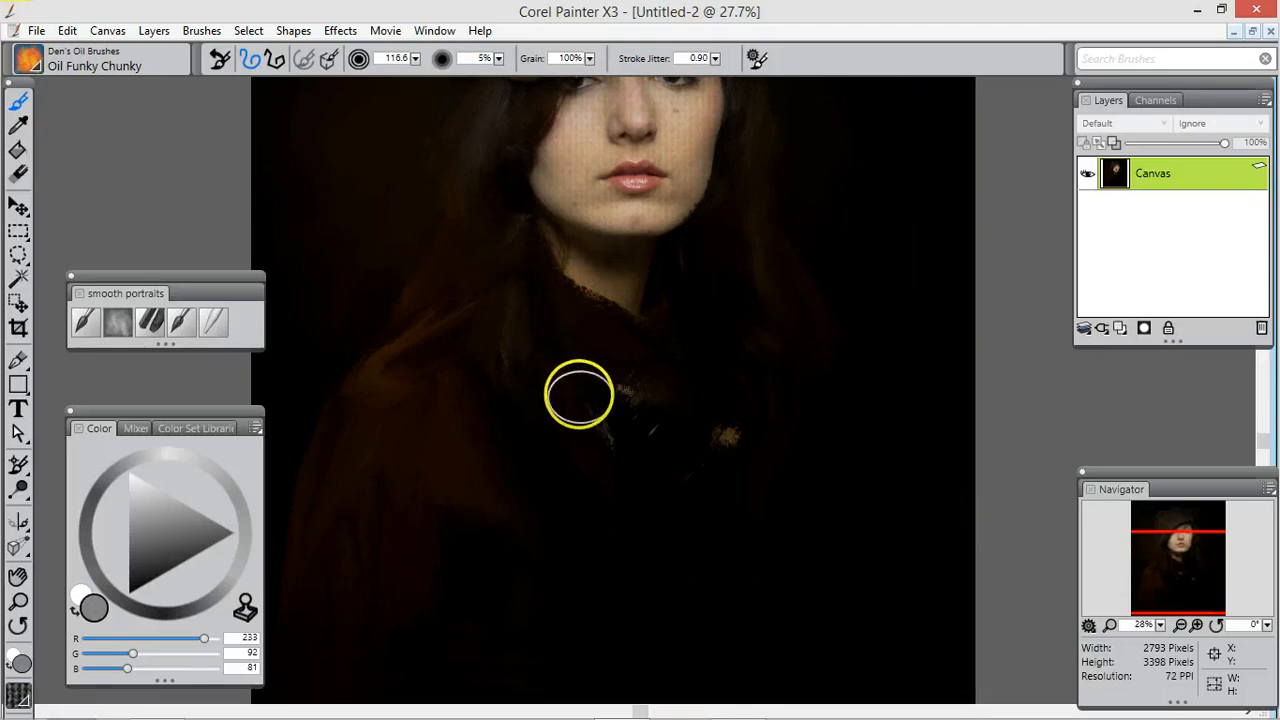
left_click_drag(1169, 547, 1168, 561)
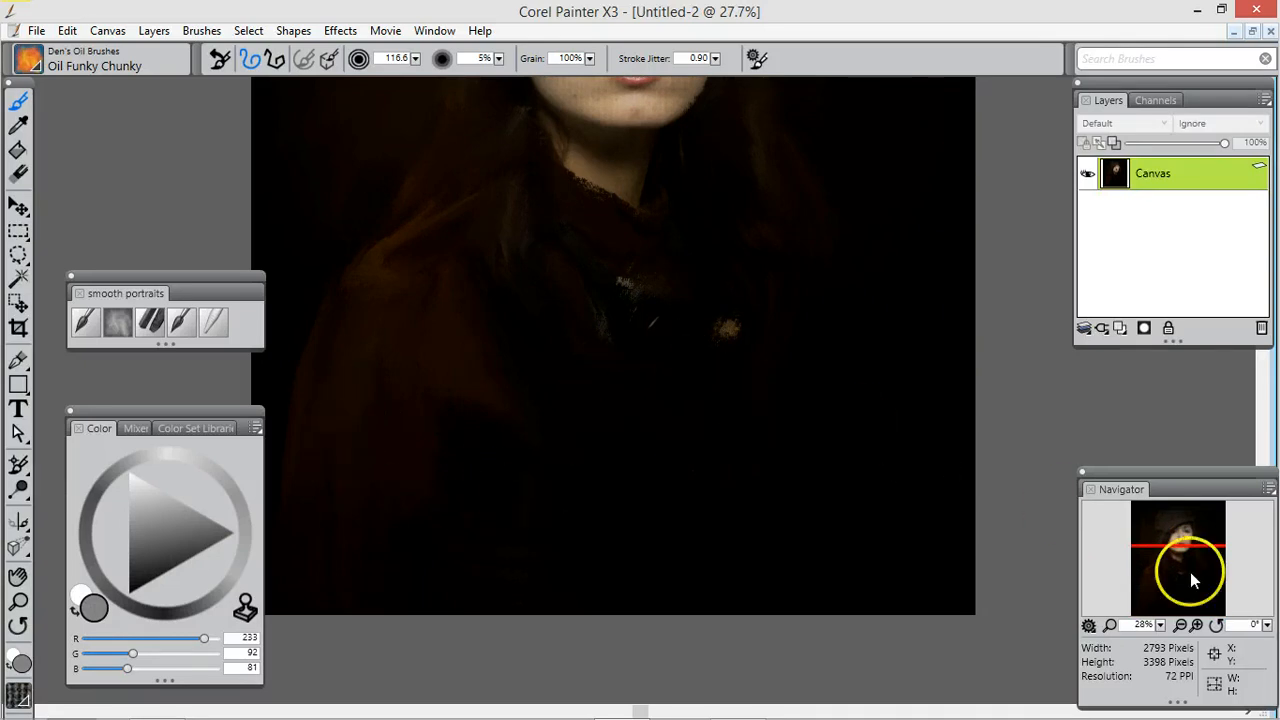
mouse_move(1196, 575)
left_mouse_down()
mouse_move(1189, 535)
mouse_move(1226, 508)
left_mouse_up()
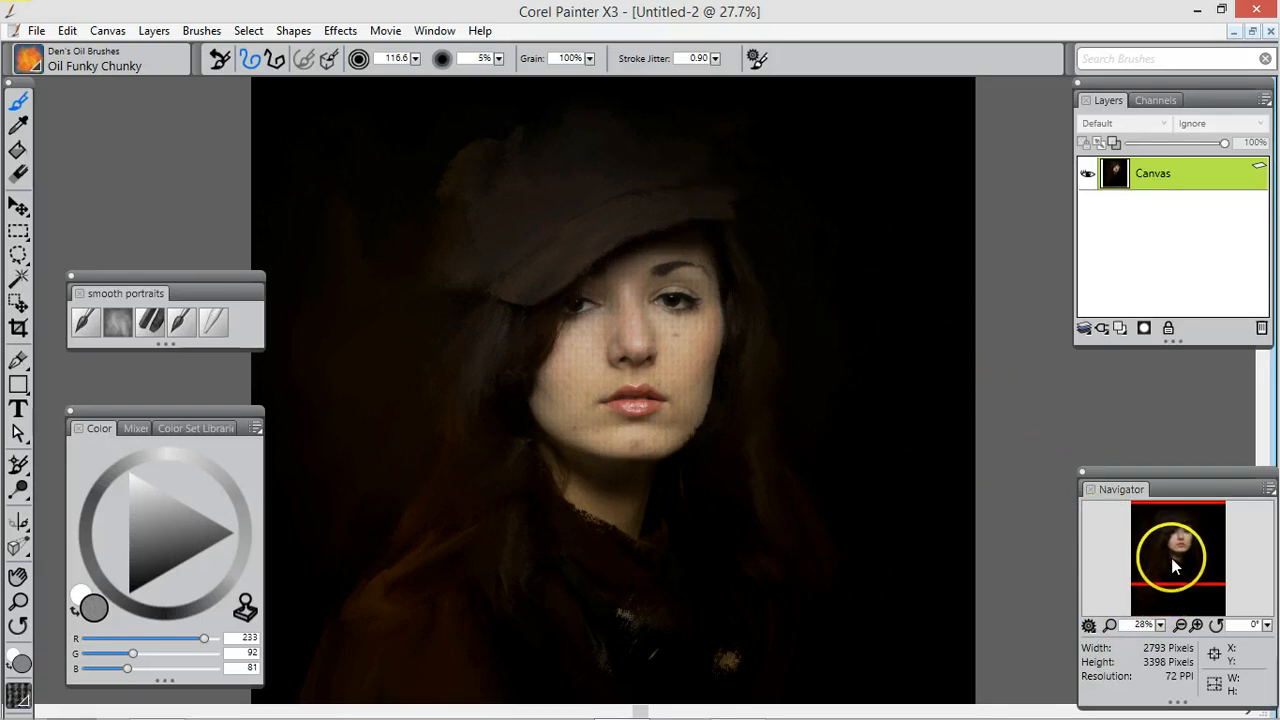
Step: Smooth the skin of the cheeks, nose and chin with the Flat Oils brush at size 81.2
left_click_drag(1160, 625, 1168, 623)
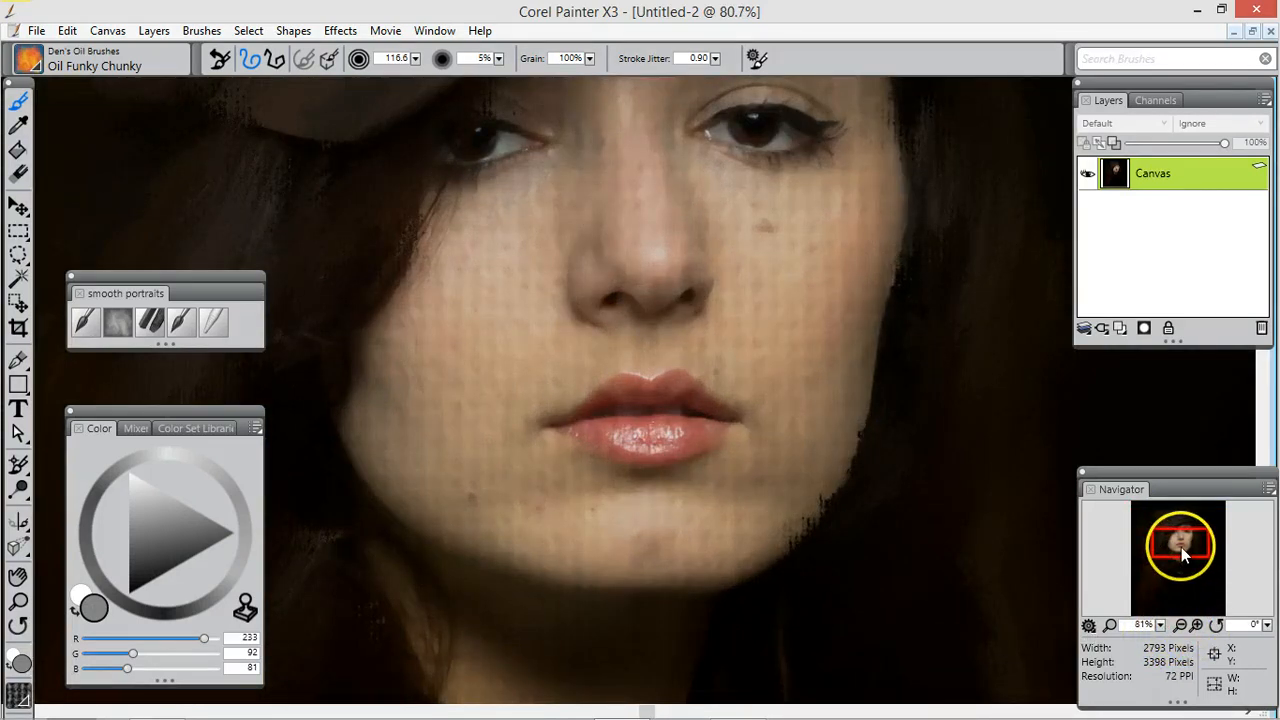
left_click_drag(1182, 548, 1193, 528)
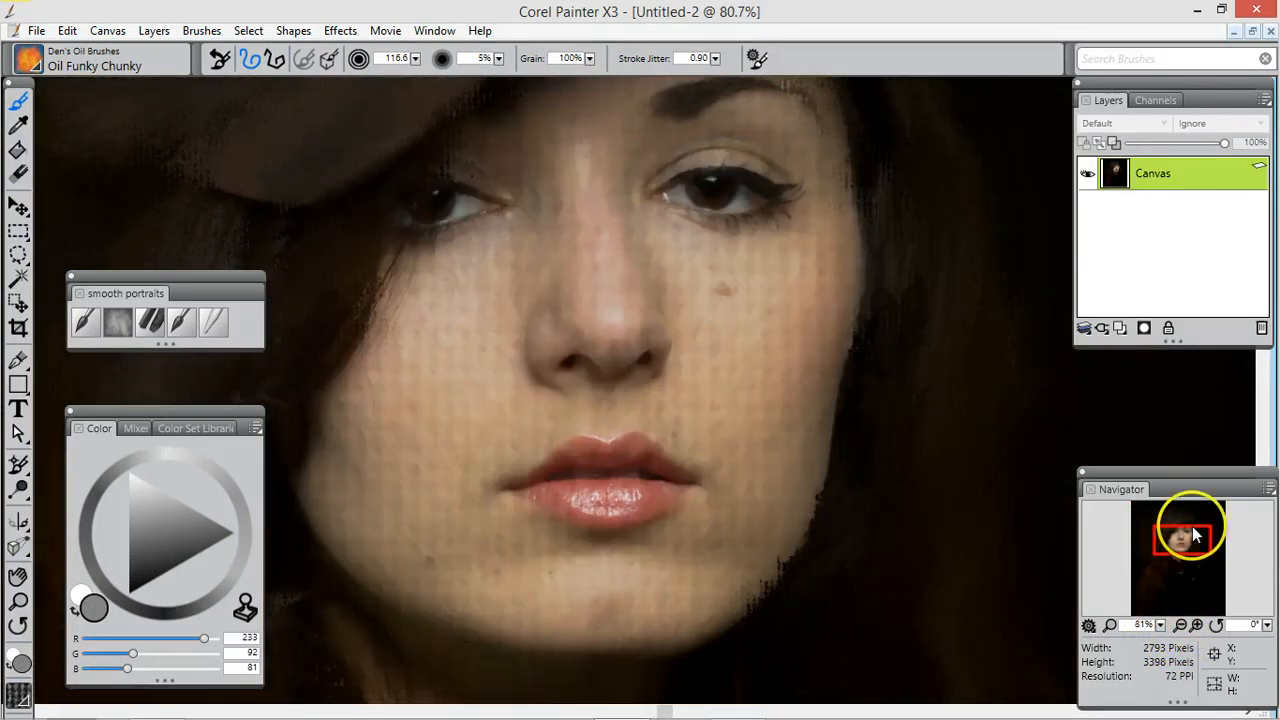
left_click(87, 332)
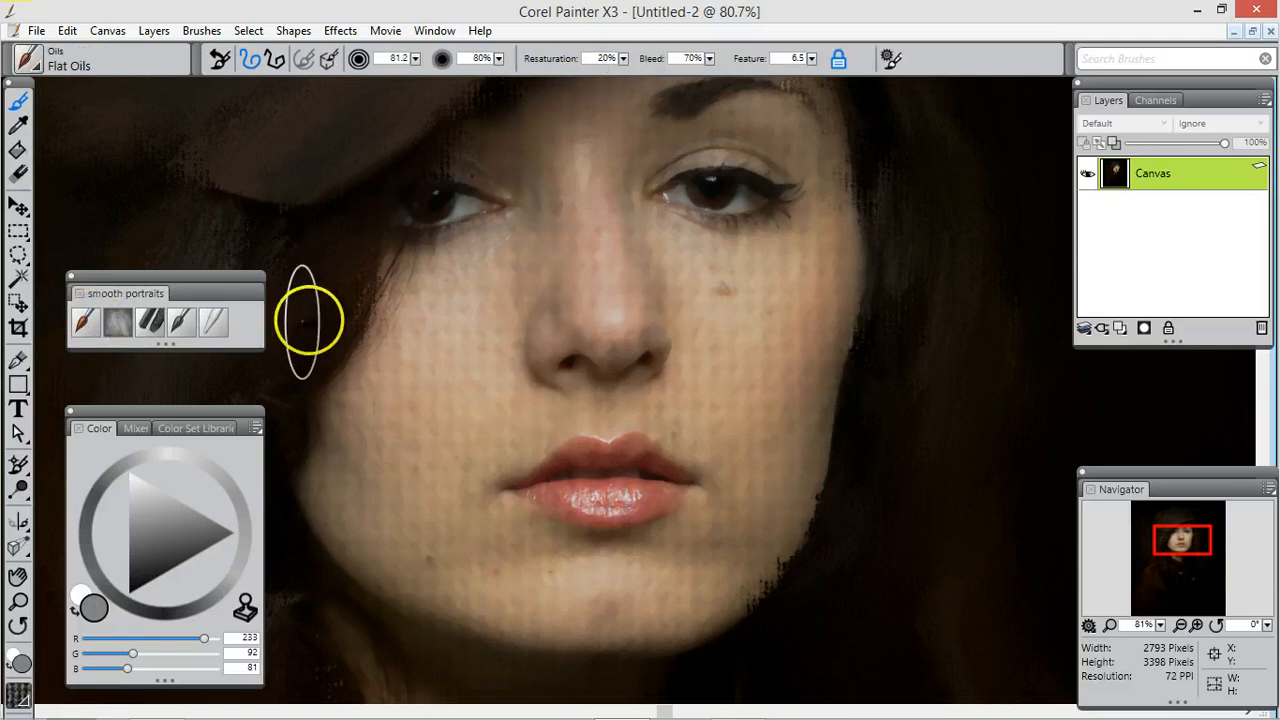
mouse_move(501, 277)
left_mouse_down()
mouse_move(466, 300)
mouse_move(477, 289)
mouse_move(420, 297)
mouse_move(457, 348)
mouse_move(468, 337)
mouse_move(434, 346)
mouse_move(328, 474)
mouse_move(351, 497)
mouse_move(380, 492)
mouse_move(503, 406)
mouse_move(435, 507)
mouse_move(453, 560)
mouse_move(548, 577)
mouse_move(510, 580)
mouse_move(565, 605)
mouse_move(742, 555)
mouse_move(814, 472)
mouse_move(776, 477)
mouse_move(771, 390)
mouse_move(699, 378)
mouse_move(722, 338)
mouse_move(695, 277)
mouse_move(790, 315)
mouse_move(818, 300)
mouse_move(744, 430)
mouse_move(709, 424)
mouse_move(737, 374)
mouse_move(658, 398)
mouse_move(580, 394)
mouse_move(620, 298)
mouse_move(593, 111)
mouse_move(609, 140)
mouse_move(732, 130)
mouse_move(800, 151)
mouse_move(695, 173)
mouse_move(648, 158)
mouse_move(498, 156)
mouse_move(493, 143)
mouse_move(485, 190)
mouse_move(513, 236)
mouse_move(428, 285)
mouse_move(509, 289)
mouse_move(500, 350)
mouse_move(428, 429)
mouse_move(463, 549)
mouse_move(380, 571)
mouse_move(494, 638)
mouse_move(643, 580)
mouse_move(711, 591)
mouse_move(763, 551)
mouse_move(781, 356)
left_mouse_up()
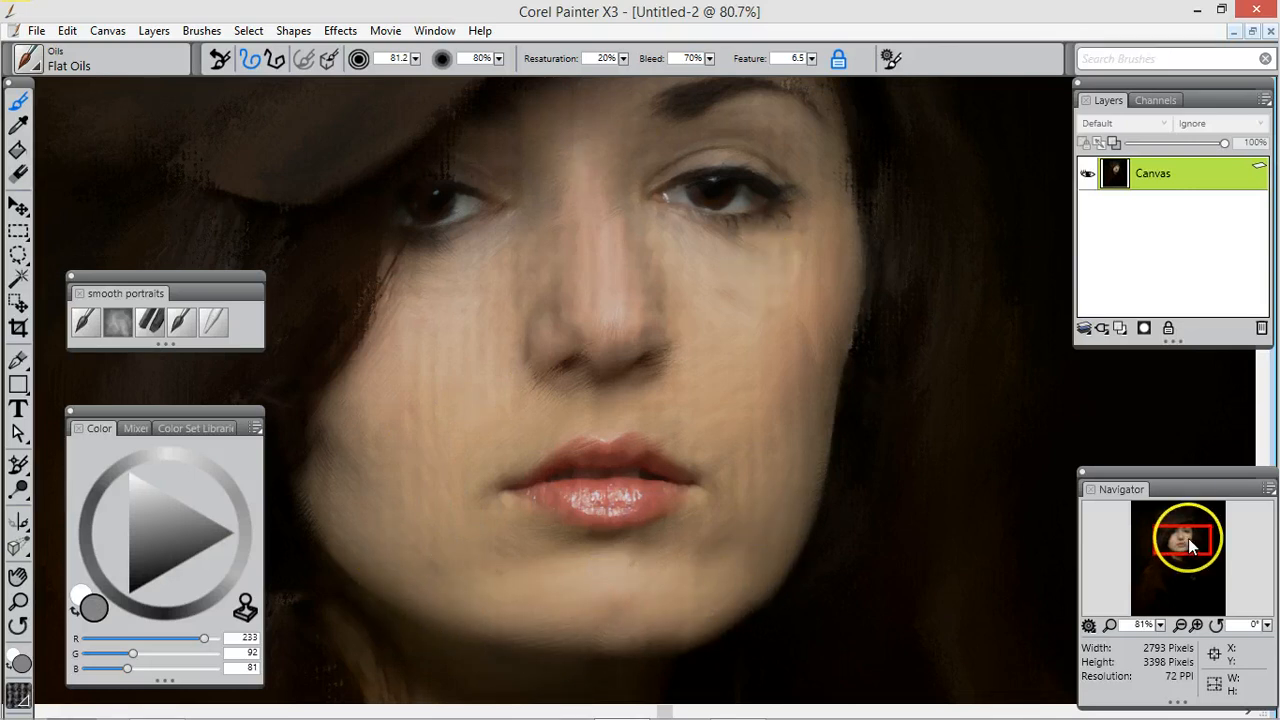
Step: Blend the forehead, hat brim, face edges, jawline, neck and collar edge with Flat Oils strokes
left_click_drag(1188, 538, 1184, 524)
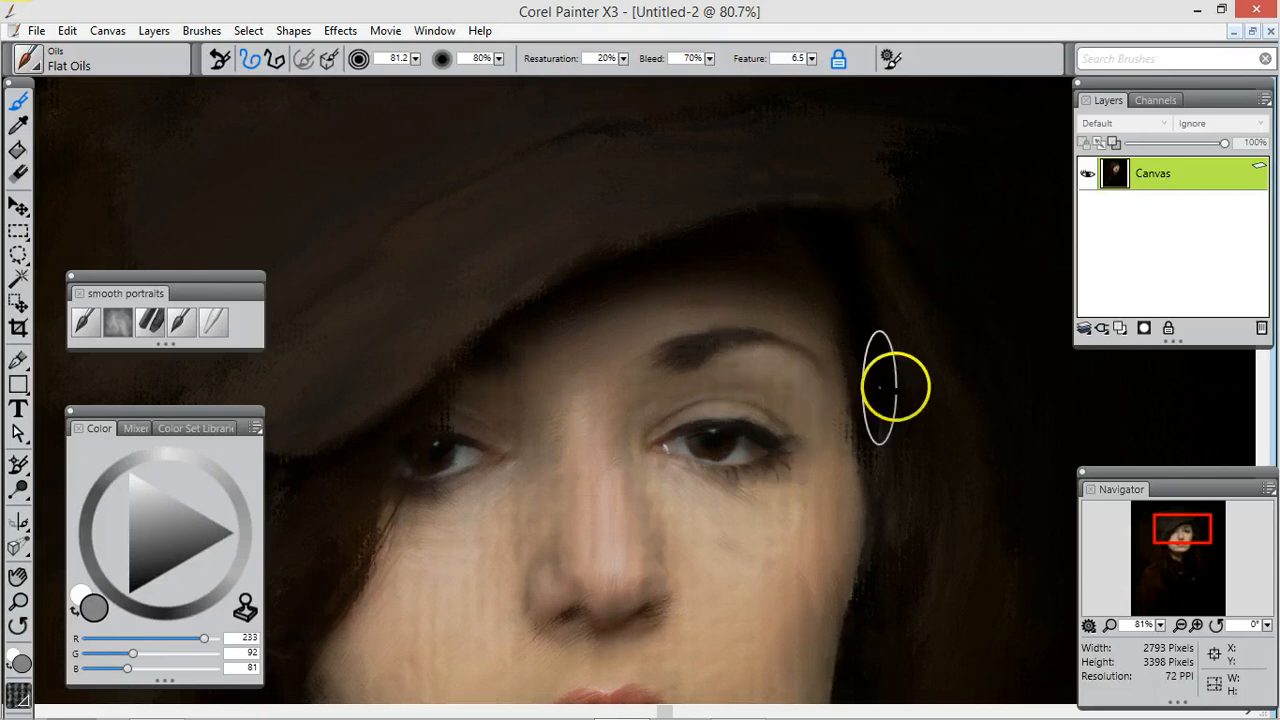
left_click_drag(1180, 533, 1178, 546)
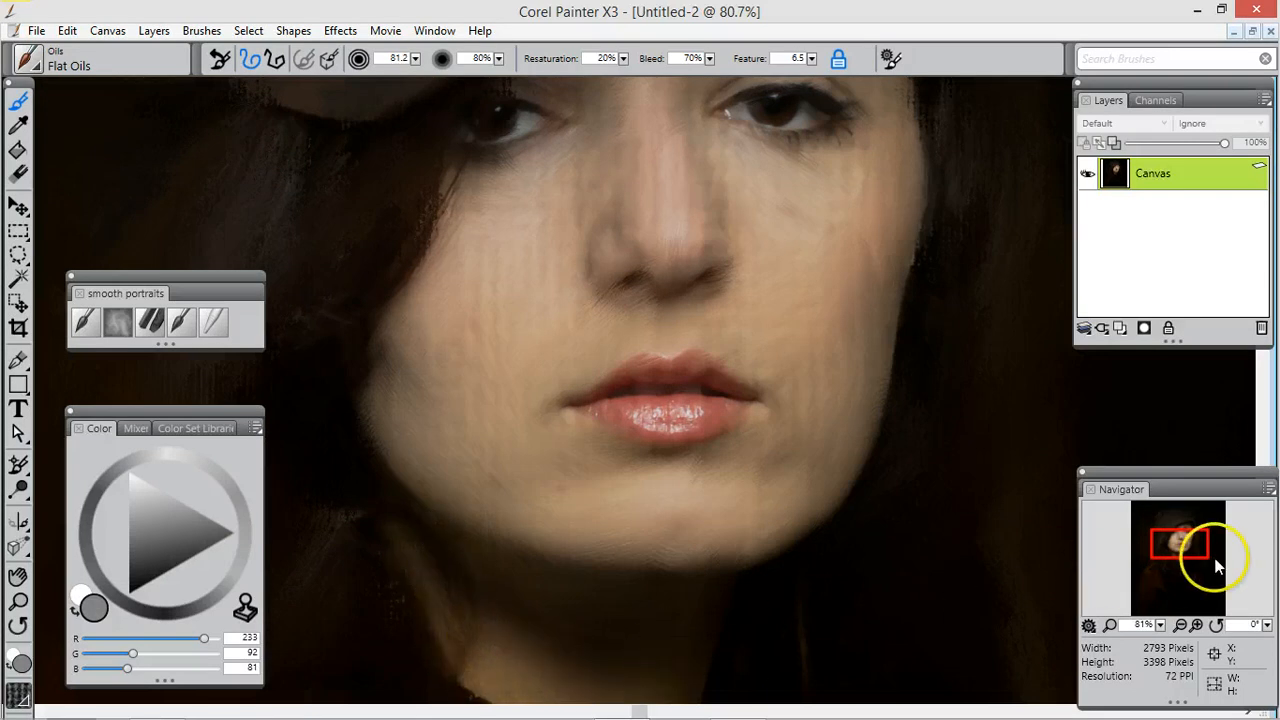
left_click_drag(1180, 544, 1181, 554)
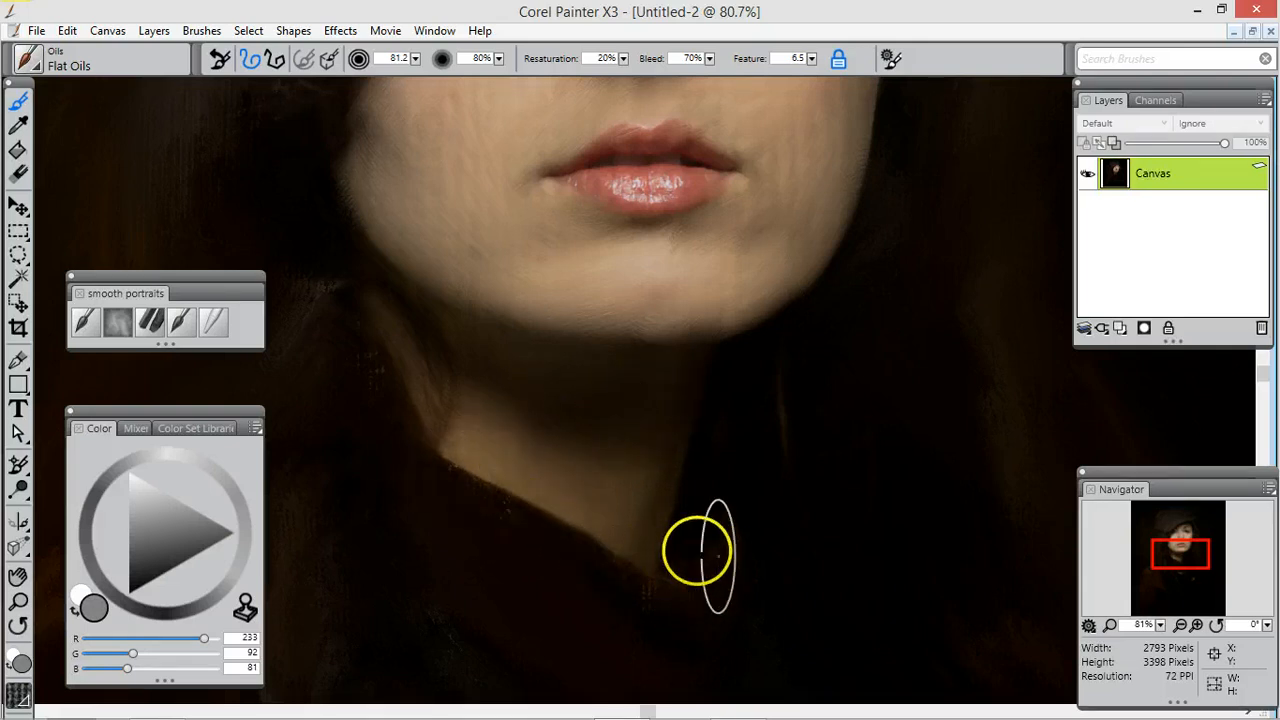
mouse_move(1183, 541)
left_mouse_down()
mouse_move(1178, 521)
mouse_move(1184, 566)
left_mouse_up()
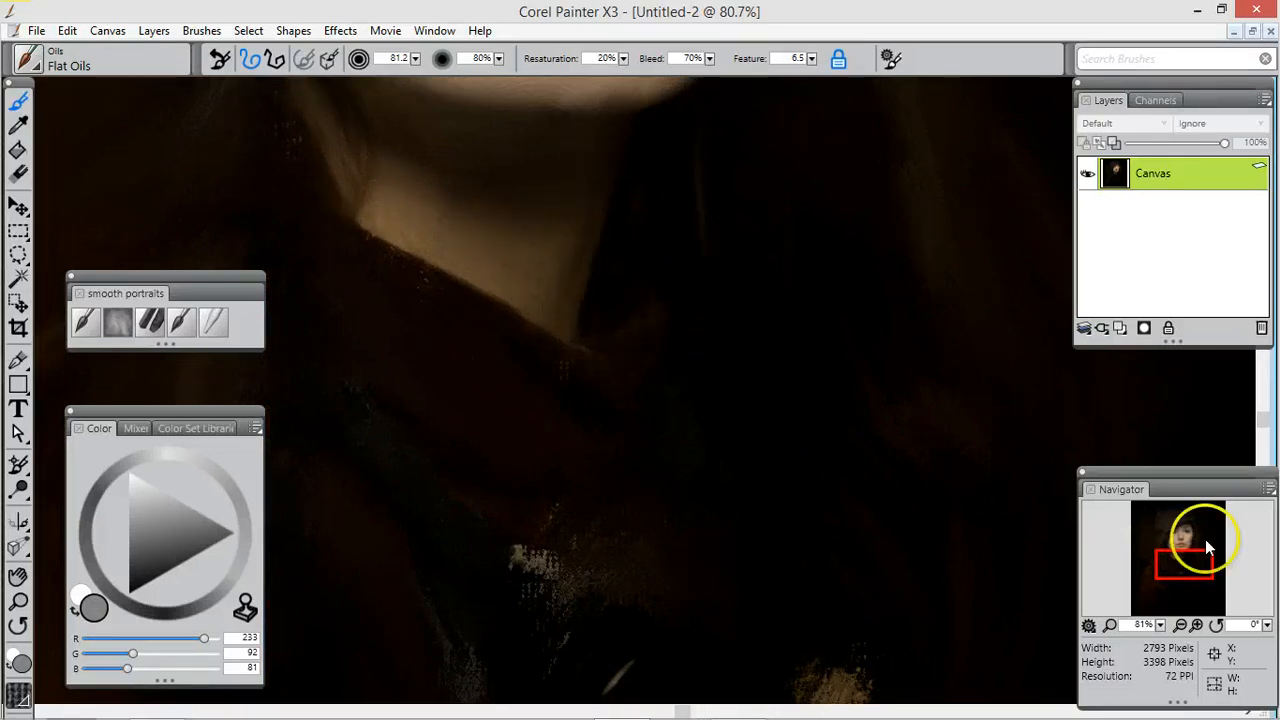
Step: Smooth the skin of the cheeks, nose and chin with the Grainy Water blender at size 28.7
left_click_drag(1205, 570, 1204, 539)
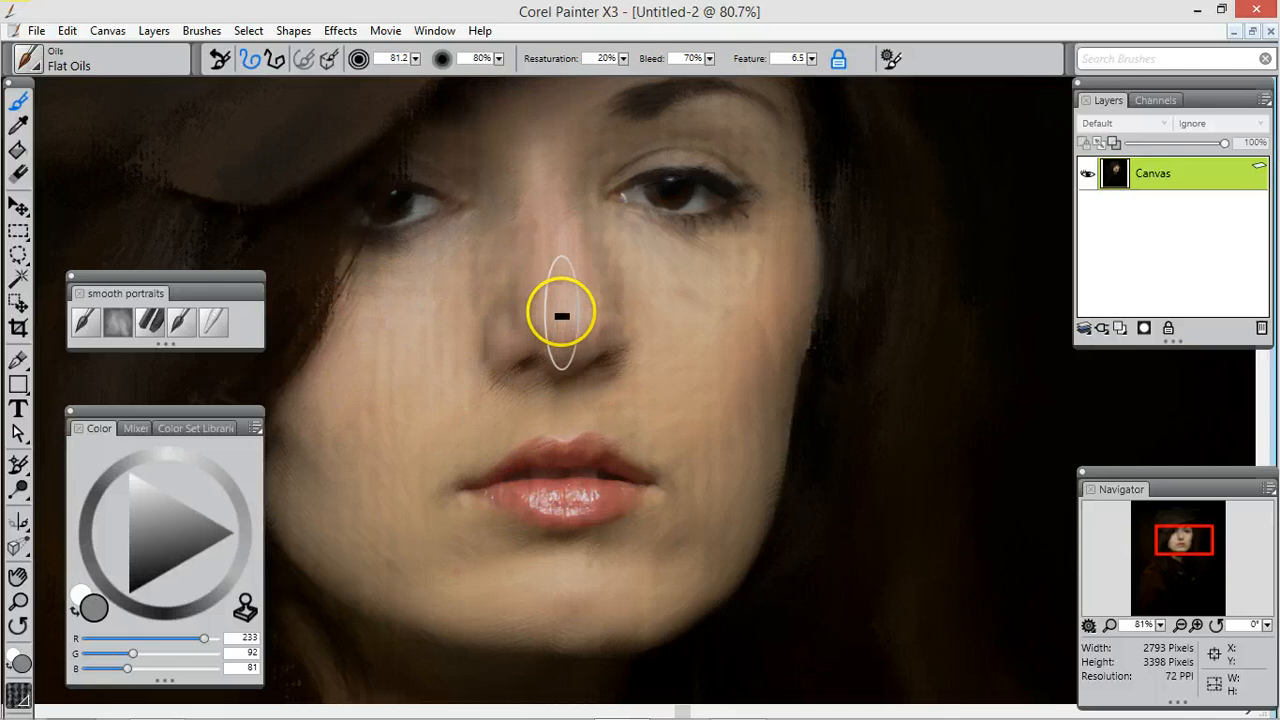
left_click(215, 321)
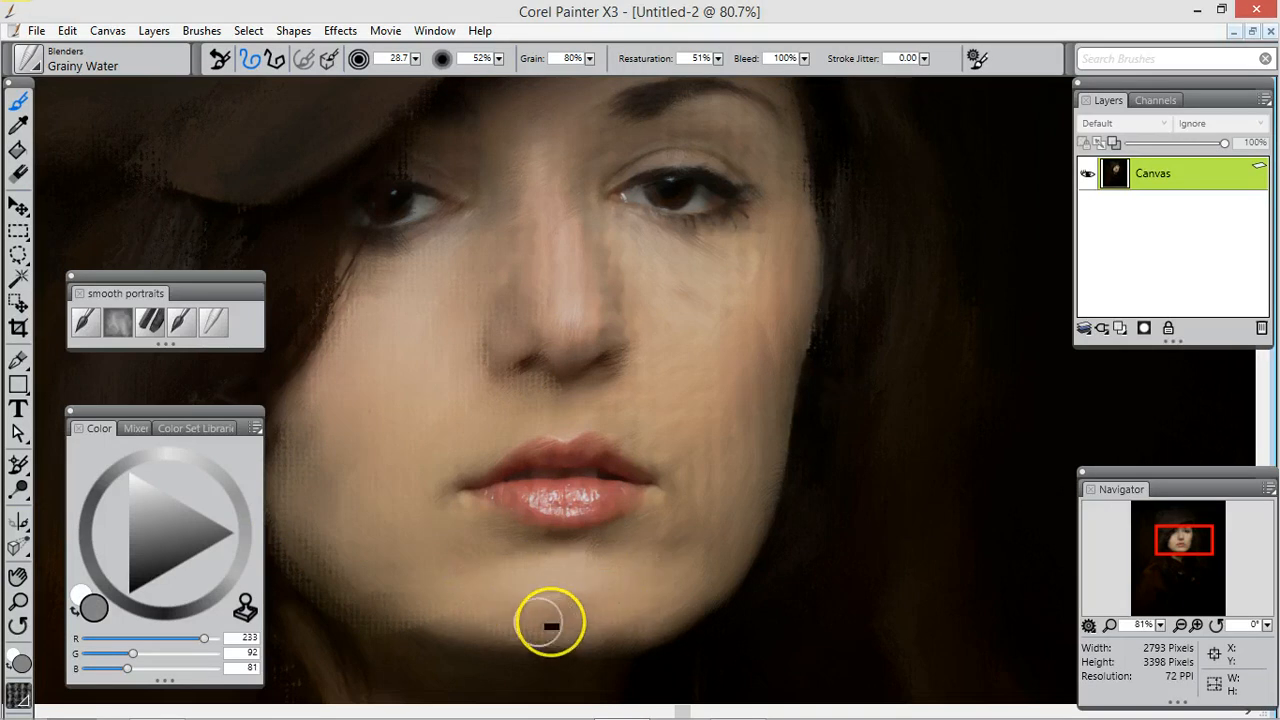
mouse_move(775, 456)
left_mouse_down()
mouse_move(809, 323)
mouse_move(799, 420)
mouse_move(821, 297)
mouse_move(789, 420)
mouse_move(778, 395)
mouse_move(789, 243)
mouse_move(672, 299)
mouse_move(692, 275)
mouse_move(636, 236)
mouse_move(679, 277)
mouse_move(717, 285)
mouse_move(696, 423)
mouse_move(690, 342)
mouse_move(620, 397)
mouse_move(699, 493)
mouse_move(688, 470)
mouse_move(720, 484)
mouse_move(709, 420)
mouse_move(730, 379)
mouse_move(558, 186)
mouse_move(555, 238)
mouse_move(604, 246)
mouse_move(608, 284)
mouse_move(563, 340)
mouse_move(554, 211)
mouse_move(553, 240)
mouse_move(511, 168)
mouse_move(519, 155)
mouse_move(501, 169)
mouse_move(449, 149)
mouse_move(480, 177)
mouse_move(468, 190)
mouse_move(487, 193)
mouse_move(487, 224)
mouse_move(614, 157)
mouse_move(698, 133)
mouse_move(682, 150)
mouse_move(773, 160)
mouse_move(743, 118)
mouse_move(790, 150)
left_mouse_up()
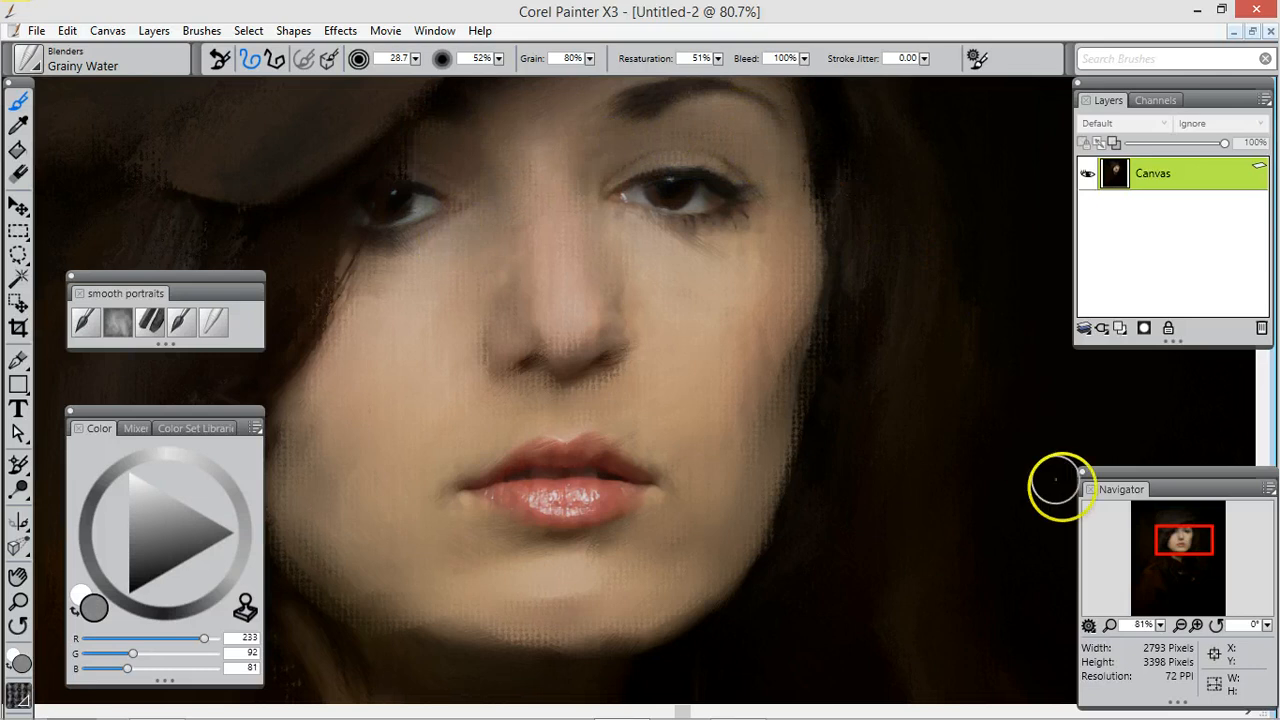
Step: Blend the forehead, brow, hat brim edge, cheek and jawline with Grainy Water strokes
left_click_drag(1172, 548, 1172, 512)
mouse_move(557, 270)
left_mouse_down()
mouse_move(543, 270)
mouse_move(640, 269)
mouse_move(626, 234)
mouse_move(451, 270)
mouse_move(429, 374)
mouse_move(634, 289)
mouse_move(669, 326)
mouse_move(636, 226)
mouse_move(389, 303)
mouse_move(383, 329)
mouse_move(556, 568)
mouse_move(623, 456)
mouse_move(531, 323)
mouse_move(457, 323)
mouse_move(354, 386)
mouse_move(384, 406)
mouse_move(346, 374)
mouse_move(417, 385)
mouse_move(551, 363)
mouse_move(449, 414)
mouse_move(480, 351)
mouse_move(453, 367)
mouse_move(449, 343)
mouse_move(400, 297)
mouse_move(457, 266)
mouse_move(553, 280)
mouse_move(665, 230)
mouse_move(667, 374)
mouse_move(653, 367)
left_mouse_up()
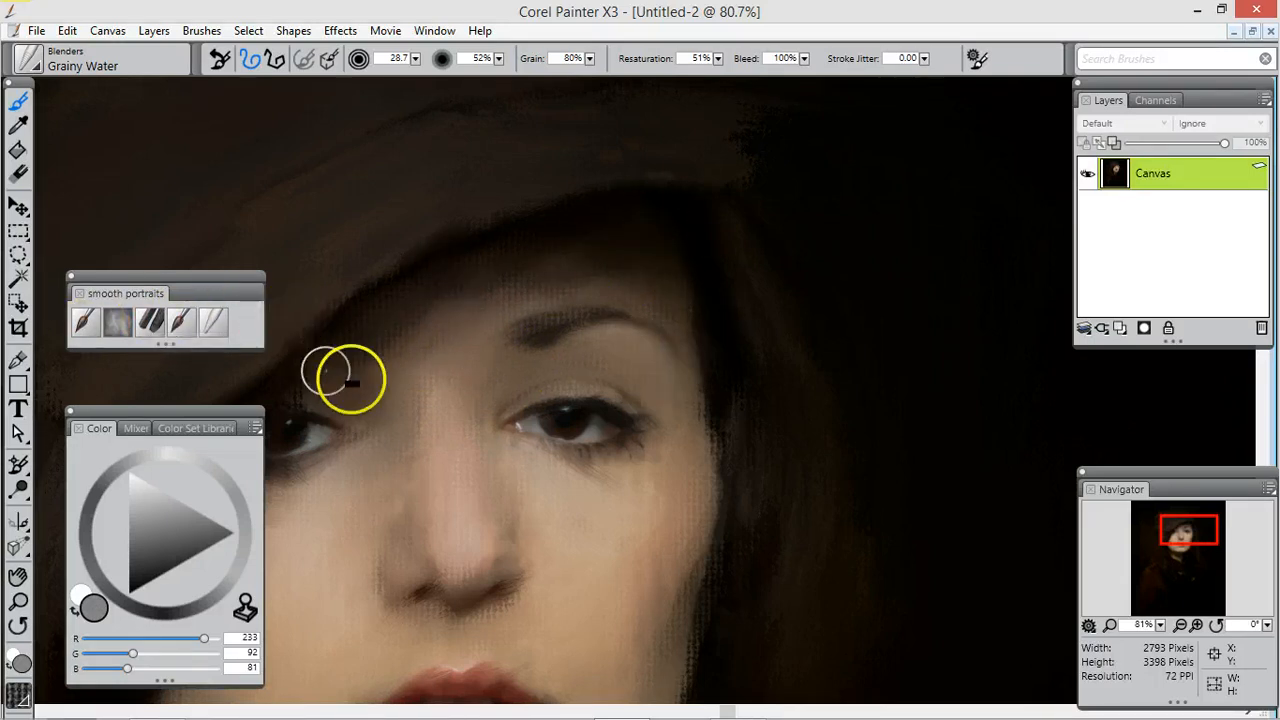
mouse_move(349, 377)
left_mouse_down()
mouse_move(379, 401)
mouse_move(311, 406)
mouse_move(338, 387)
mouse_move(413, 385)
mouse_move(423, 405)
mouse_move(517, 367)
mouse_move(535, 376)
mouse_move(660, 350)
left_mouse_up()
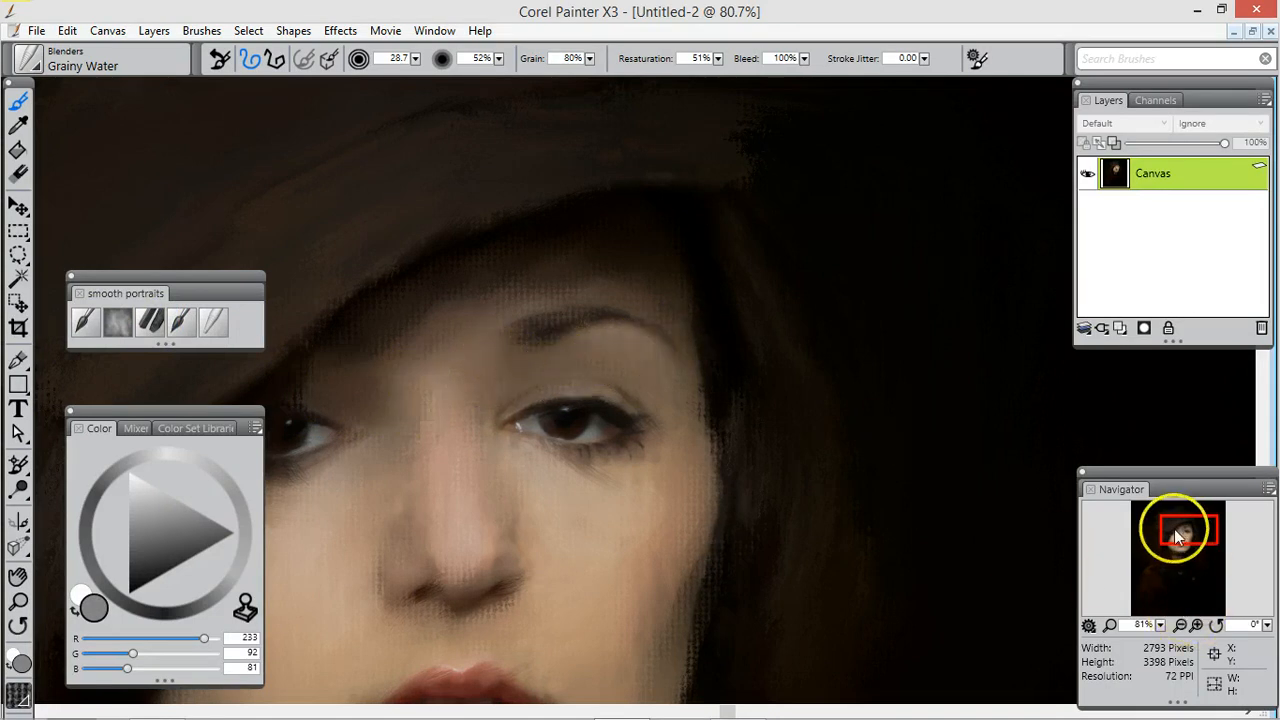
left_click_drag(1177, 537, 1179, 550)
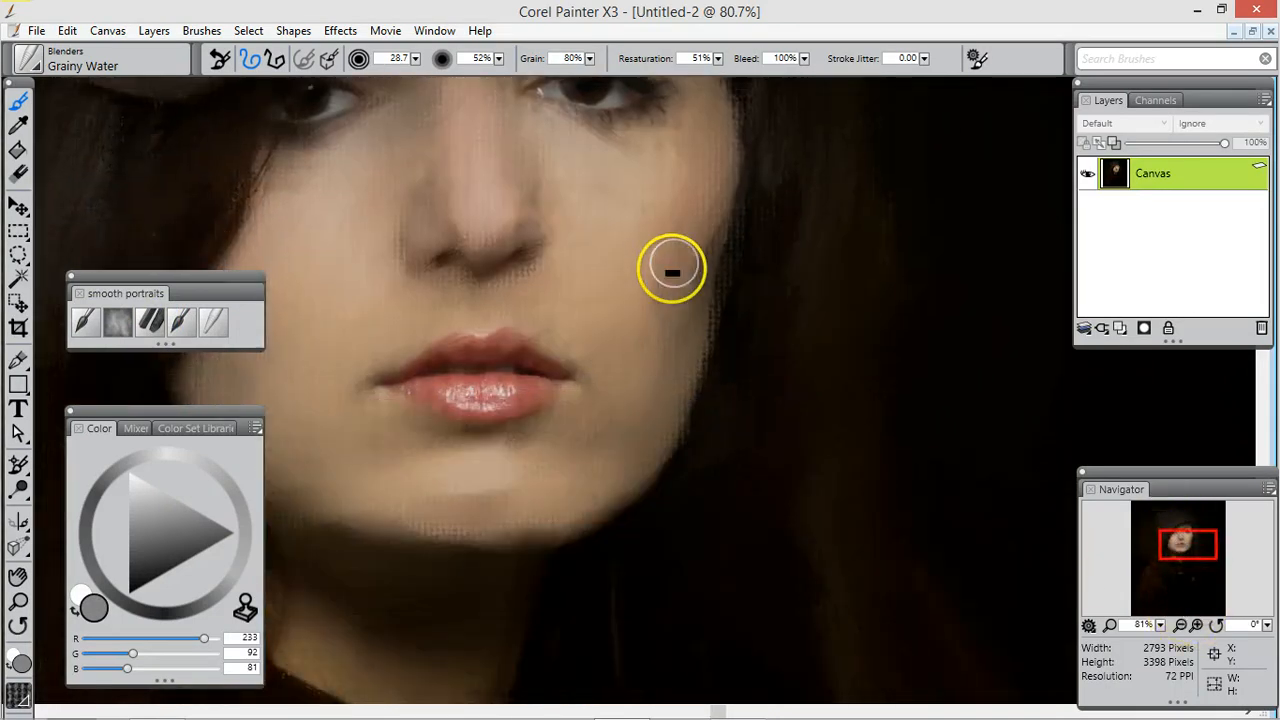
mouse_move(619, 443)
left_mouse_down()
mouse_move(582, 517)
mouse_move(492, 545)
mouse_move(544, 539)
mouse_move(648, 466)
mouse_move(591, 442)
left_mouse_up()
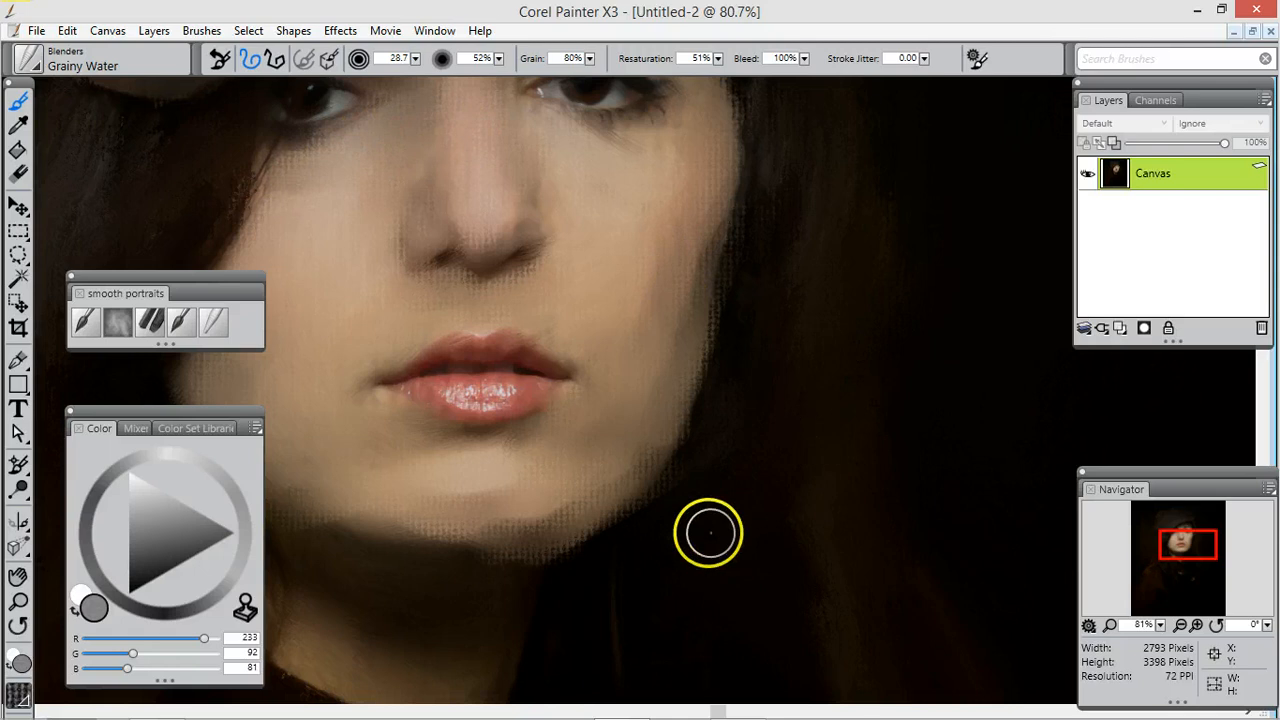
Step: Rework the face edges, hair edge and lips with the Oil Funky Chunky brush reduced to size 21.9
left_click(118, 321)
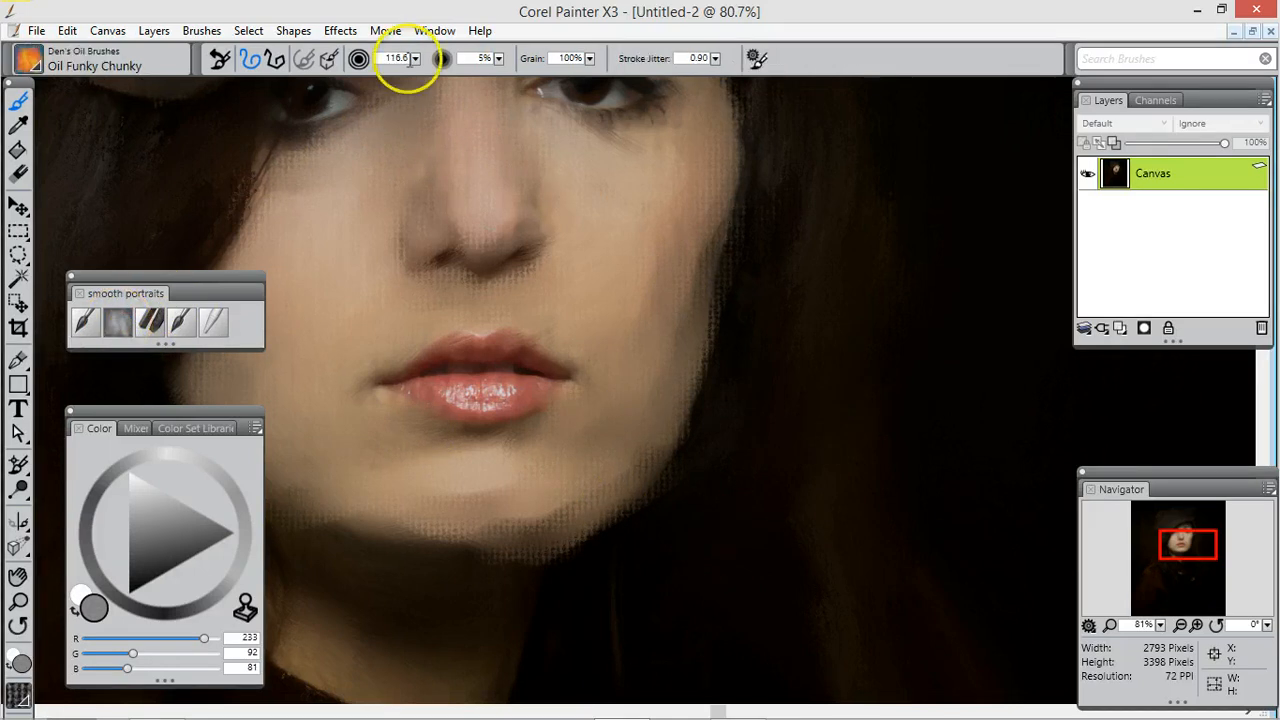
left_click_drag(416, 64, 318, 76)
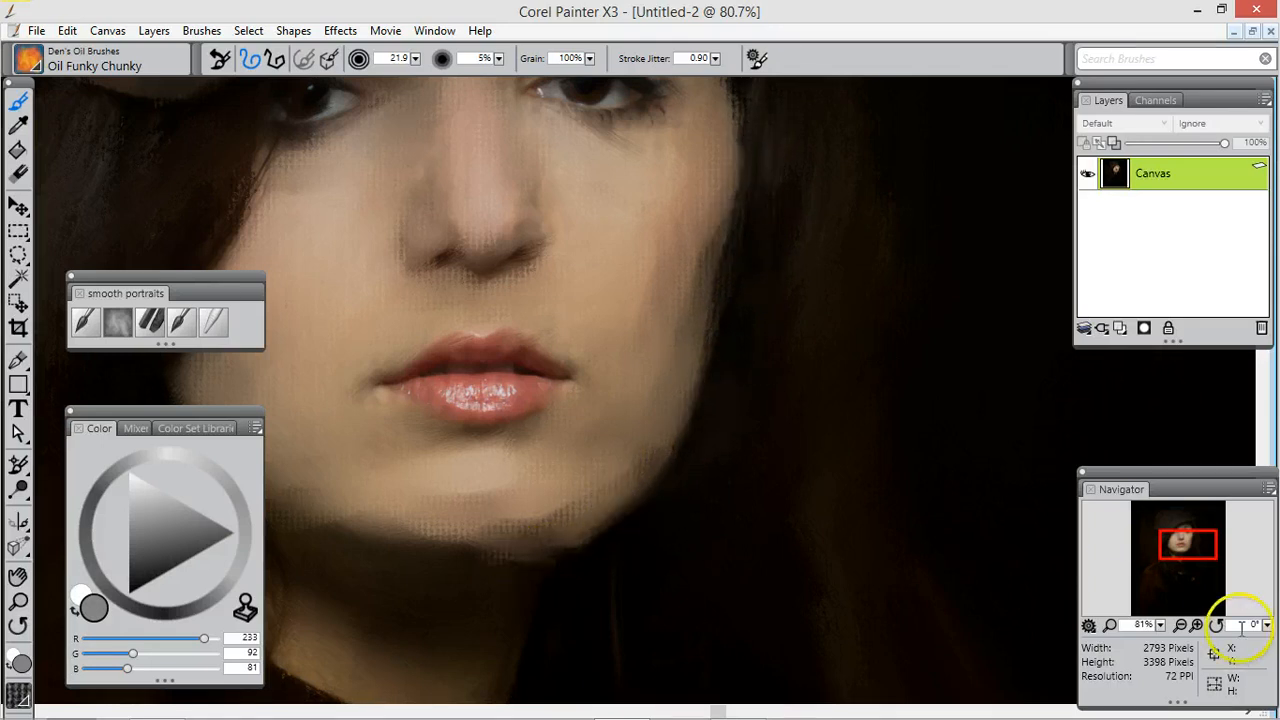
left_click_drag(1197, 556, 1194, 534)
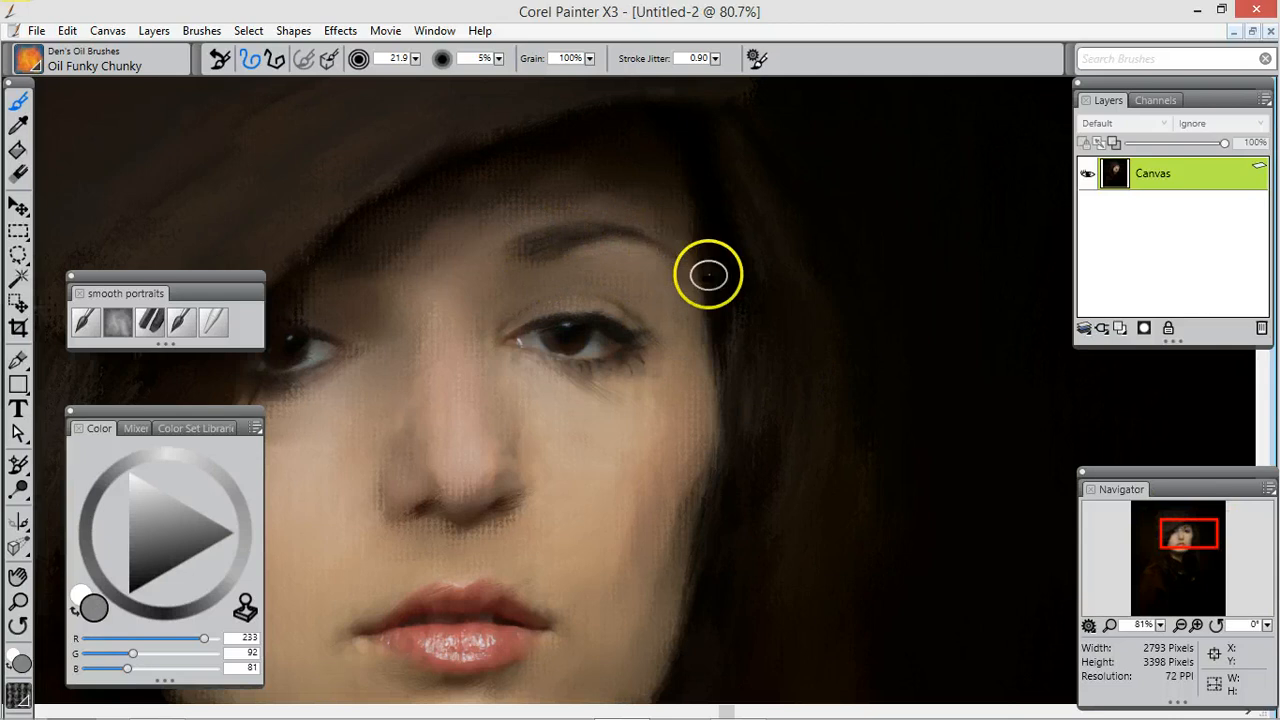
left_click(1172, 535)
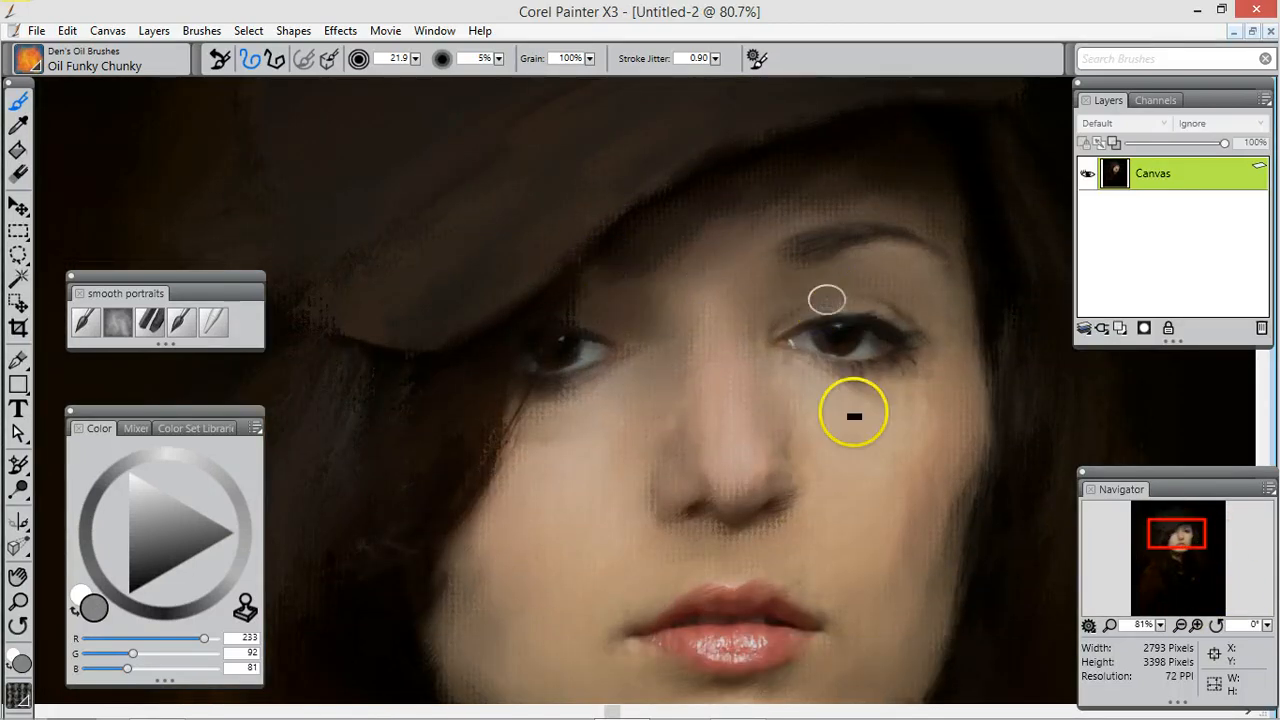
left_click_drag(1165, 535, 1166, 544)
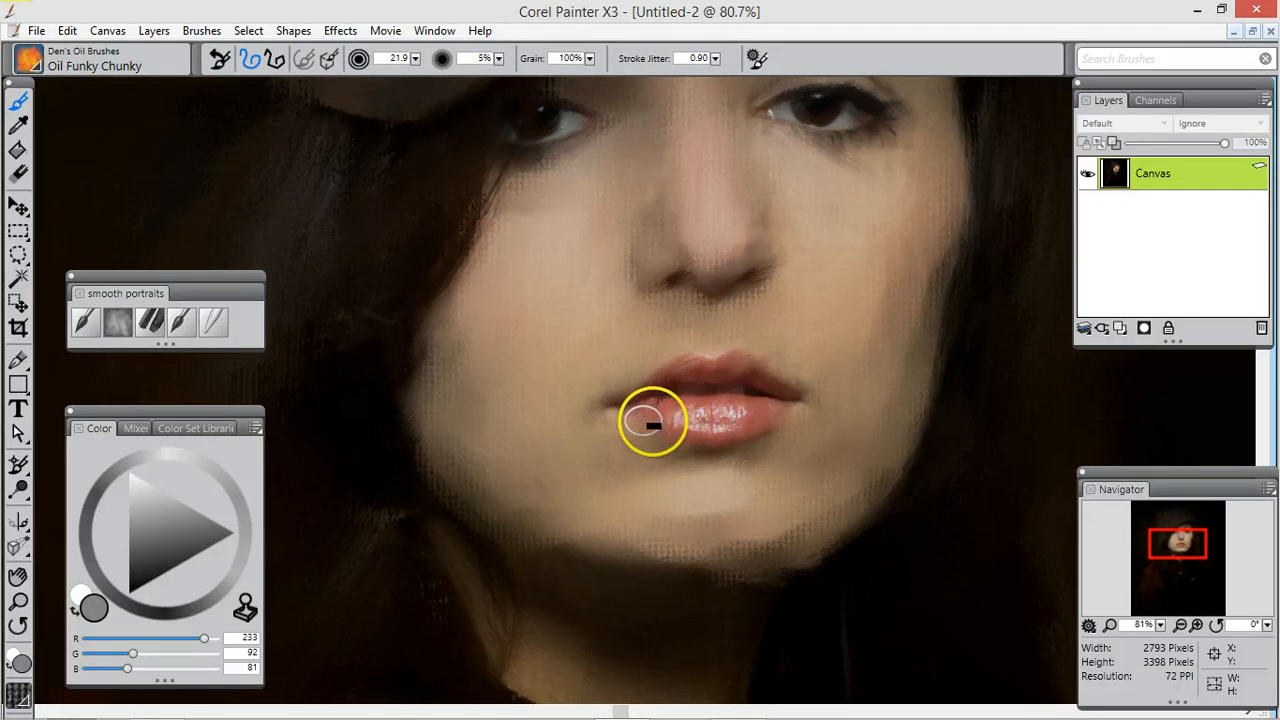
mouse_move(708, 438)
left_mouse_down()
mouse_move(760, 414)
mouse_move(688, 400)
left_mouse_up()
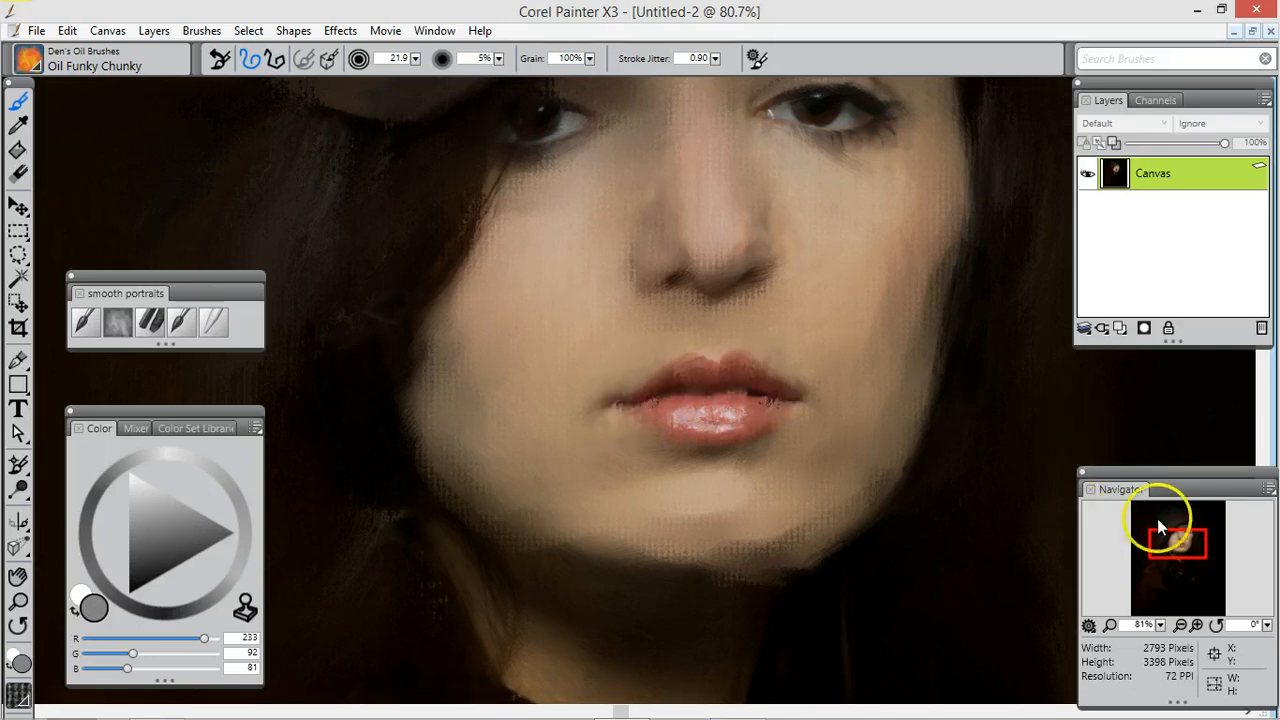
Step: Refine the eye and hat brim with Oil Funky Chunky at size 10.9, and soften the neck and hat with Grainy Water
left_click_drag(1166, 537, 1171, 523)
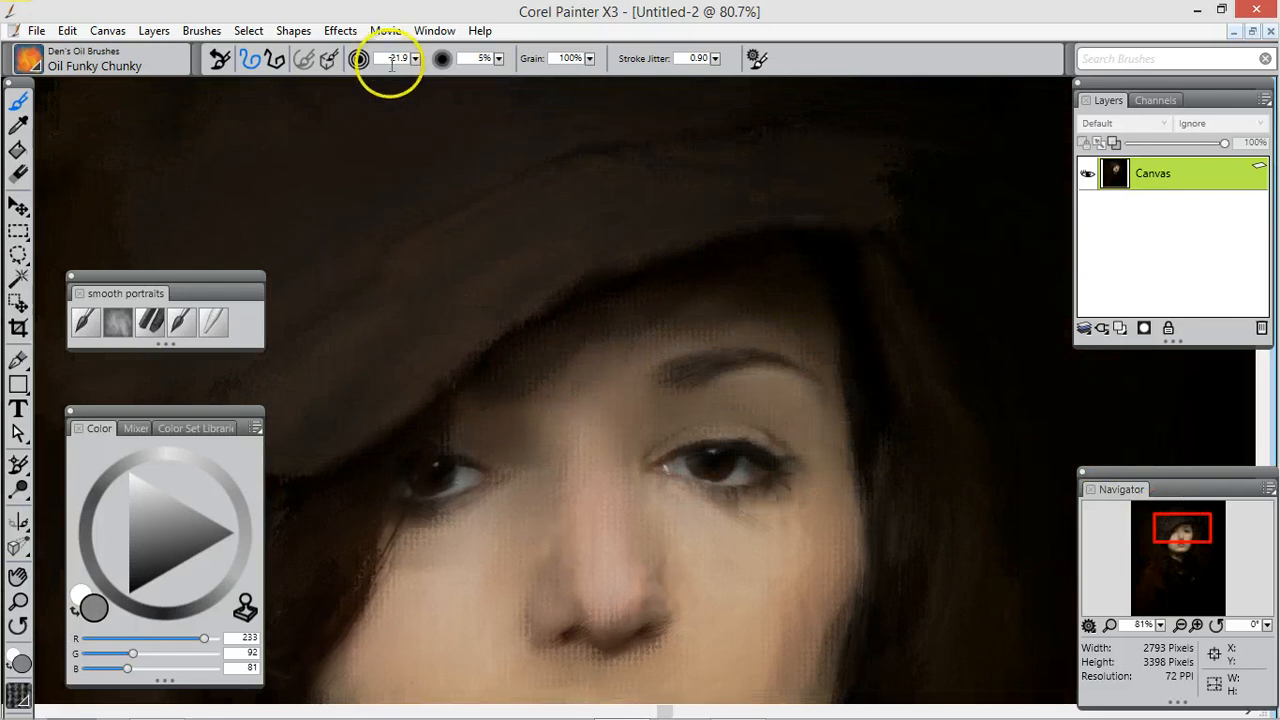
left_click_drag(414, 59, 394, 77)
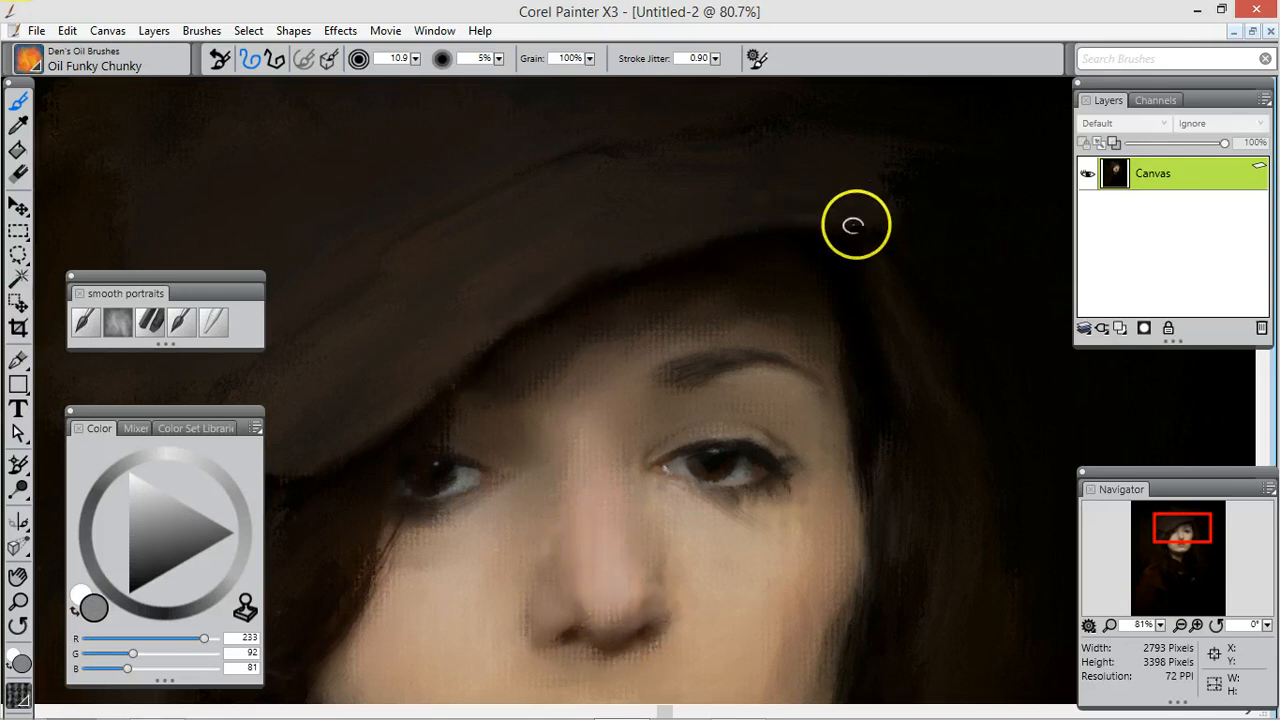
left_click_drag(1180, 538, 1172, 559)
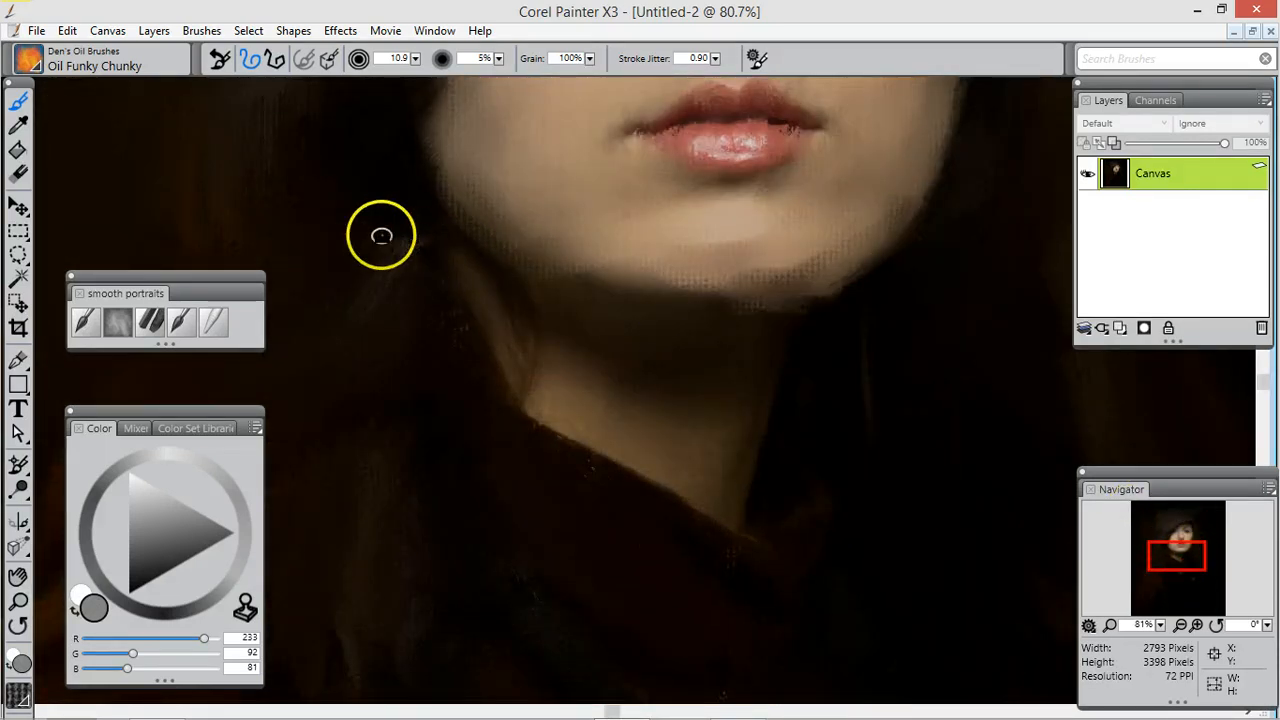
left_click(213, 320)
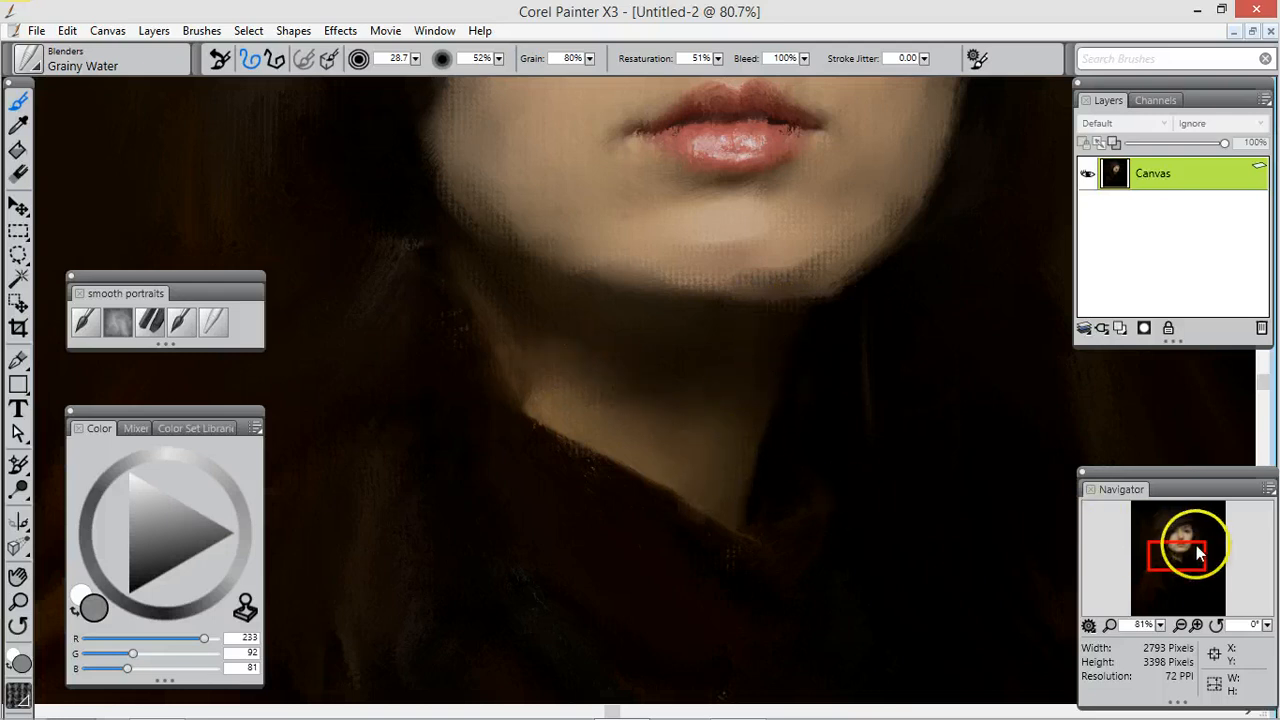
mouse_move(1192, 549)
left_mouse_down()
mouse_move(1190, 510)
mouse_move(1171, 537)
mouse_move(1206, 558)
mouse_move(1186, 516)
mouse_move(1189, 527)
left_mouse_up()
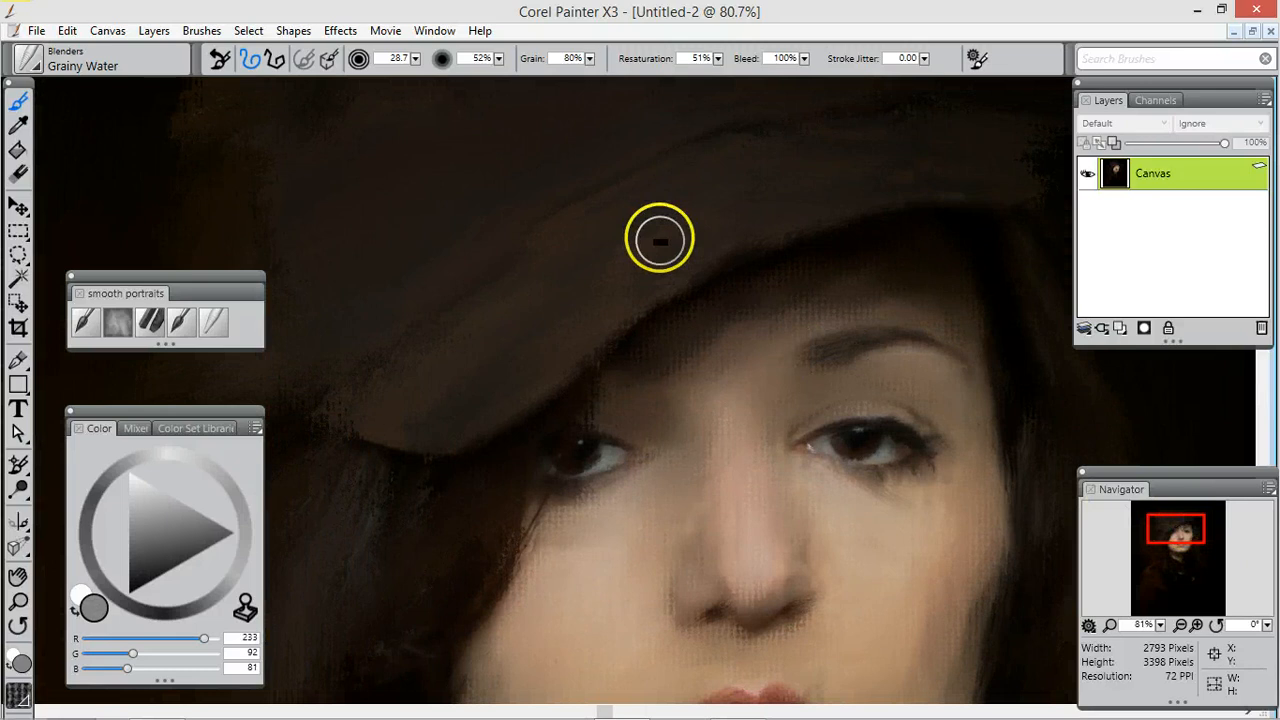
Step: Paint over the hat and its brim with Oil Funky Chunky at size 26.7 and 38% opacity
left_click(127, 323)
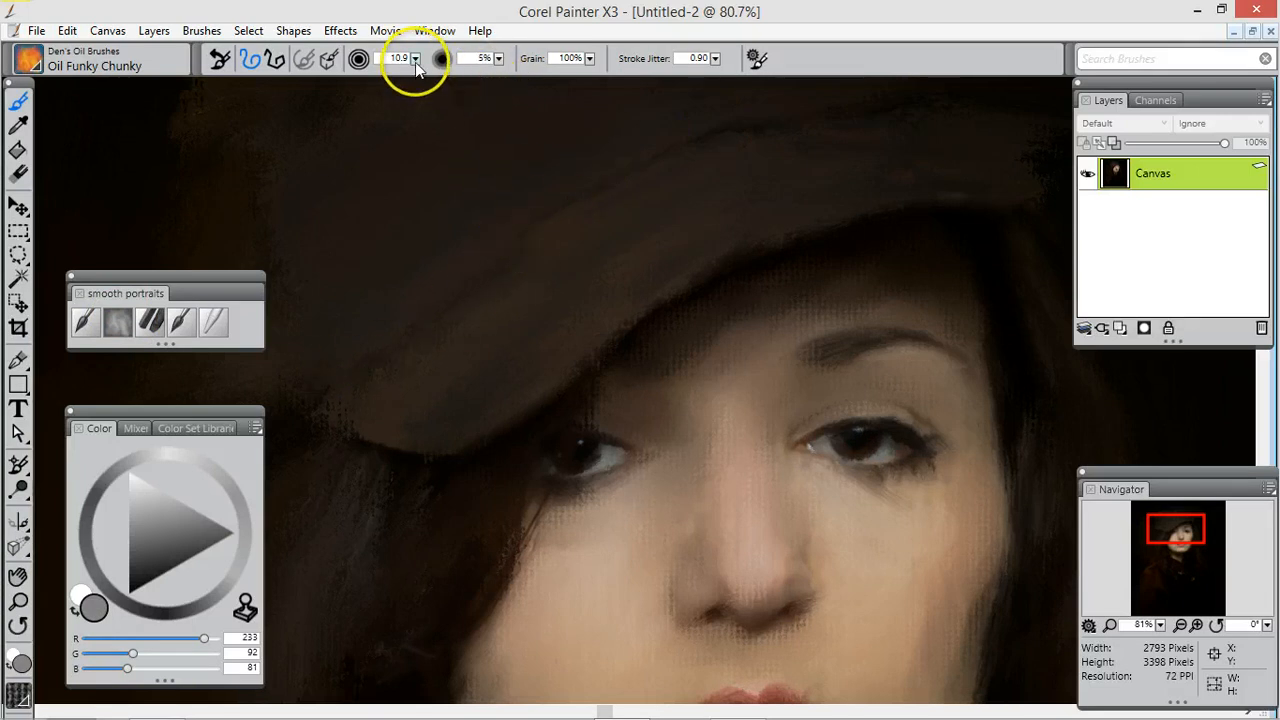
left_click_drag(416, 62, 447, 78)
left_click(499, 61)
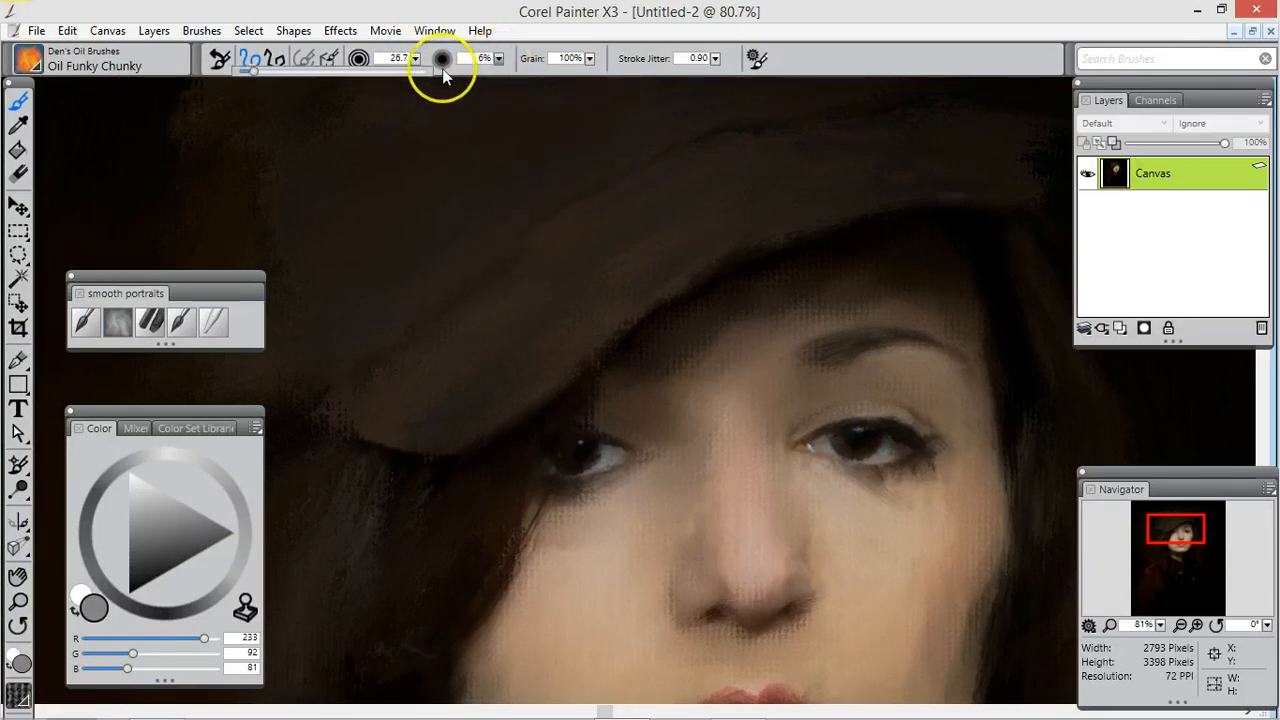
left_click(311, 72)
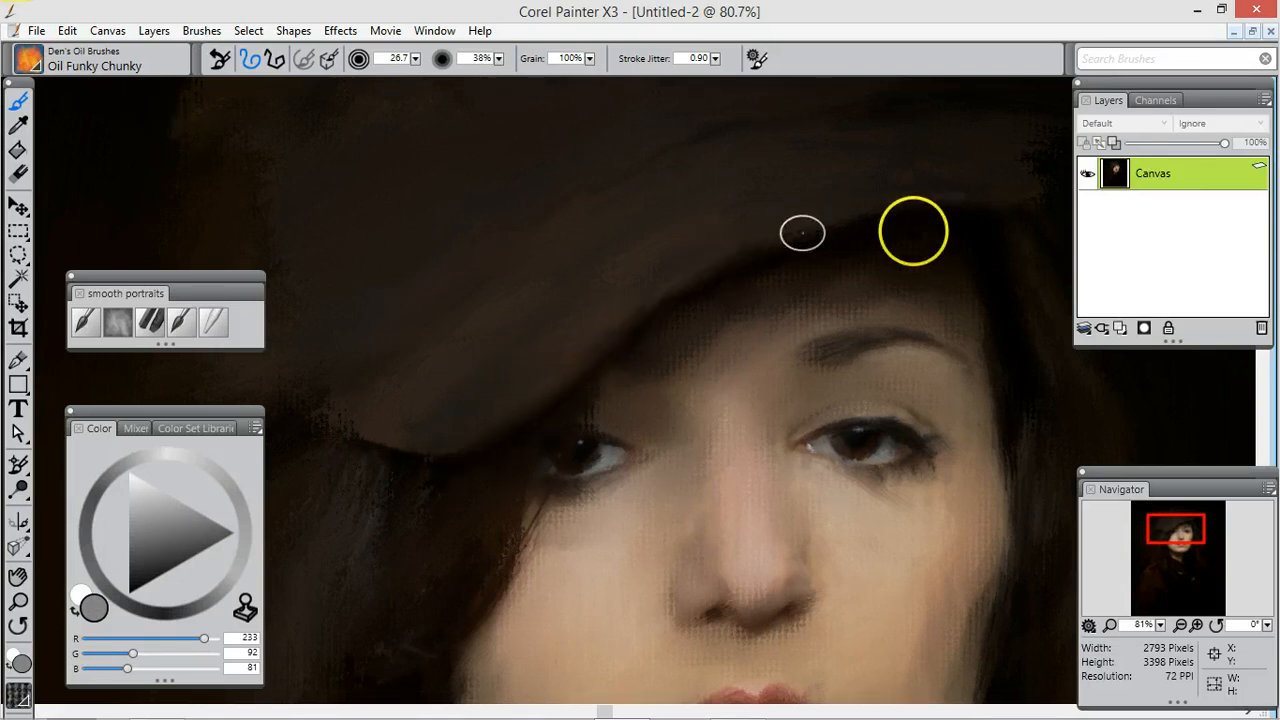
Step: Rework the hair edges, cheeks, jawline and neck with Oil Funky Chunky strokes at size 26.7
mouse_move(1160, 530)
left_mouse_down()
mouse_move(1149, 581)
mouse_move(1137, 566)
mouse_move(1172, 516)
mouse_move(1160, 538)
mouse_move(1174, 538)
left_mouse_up()
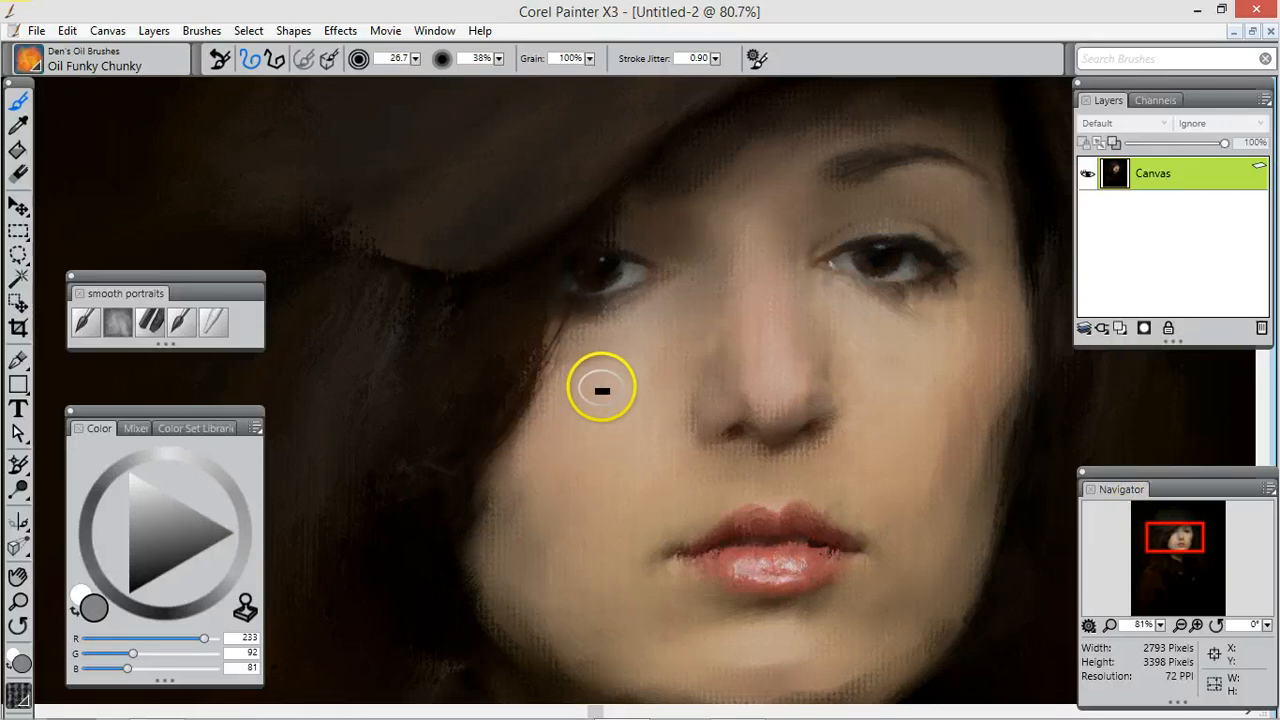
mouse_move(734, 336)
left_mouse_down()
mouse_move(787, 180)
mouse_move(909, 201)
mouse_move(980, 196)
left_mouse_up()
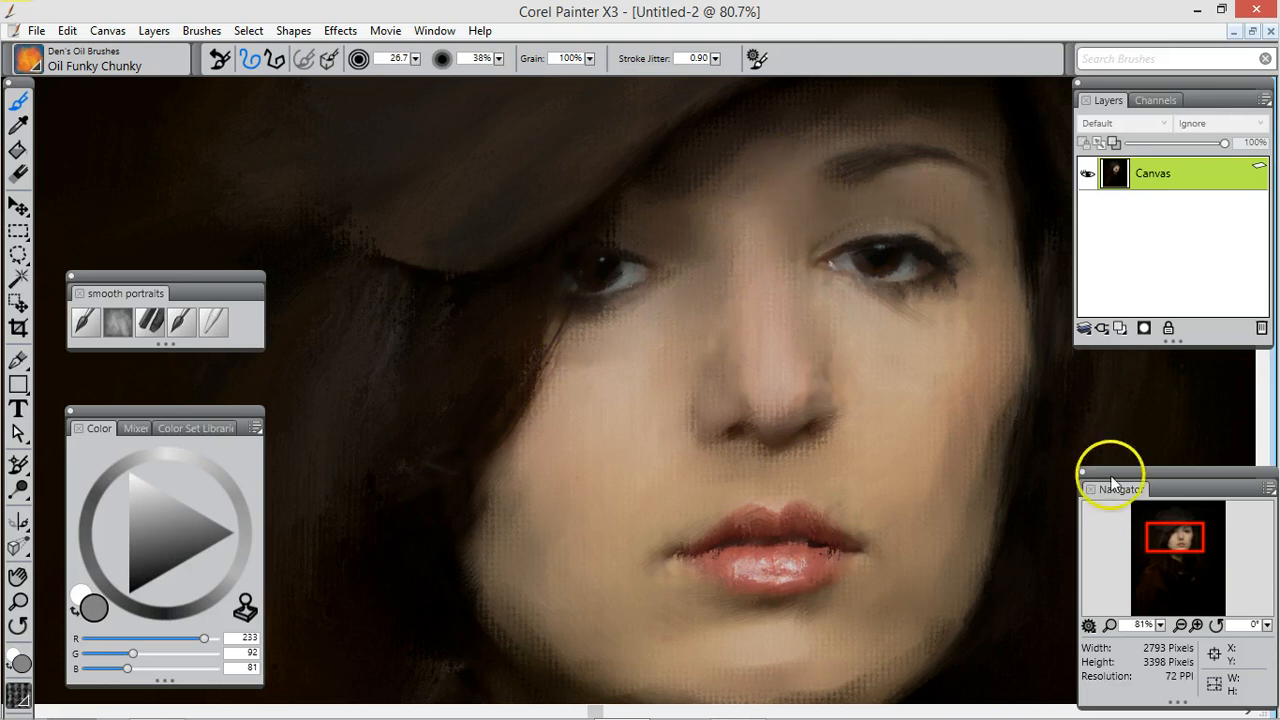
left_click_drag(1172, 542, 1131, 549)
mouse_move(797, 466)
left_mouse_down()
mouse_move(789, 642)
mouse_move(796, 633)
mouse_move(770, 621)
mouse_move(766, 579)
mouse_move(727, 517)
mouse_move(745, 504)
mouse_move(670, 532)
mouse_move(831, 443)
mouse_move(498, 458)
mouse_move(282, 376)
mouse_move(388, 418)
mouse_move(397, 409)
mouse_move(382, 422)
mouse_move(396, 438)
mouse_move(508, 488)
left_mouse_up()
mouse_move(400, 399)
left_mouse_down()
mouse_move(294, 312)
mouse_move(338, 332)
mouse_move(365, 434)
mouse_move(315, 352)
mouse_move(311, 486)
mouse_move(369, 427)
left_mouse_up()
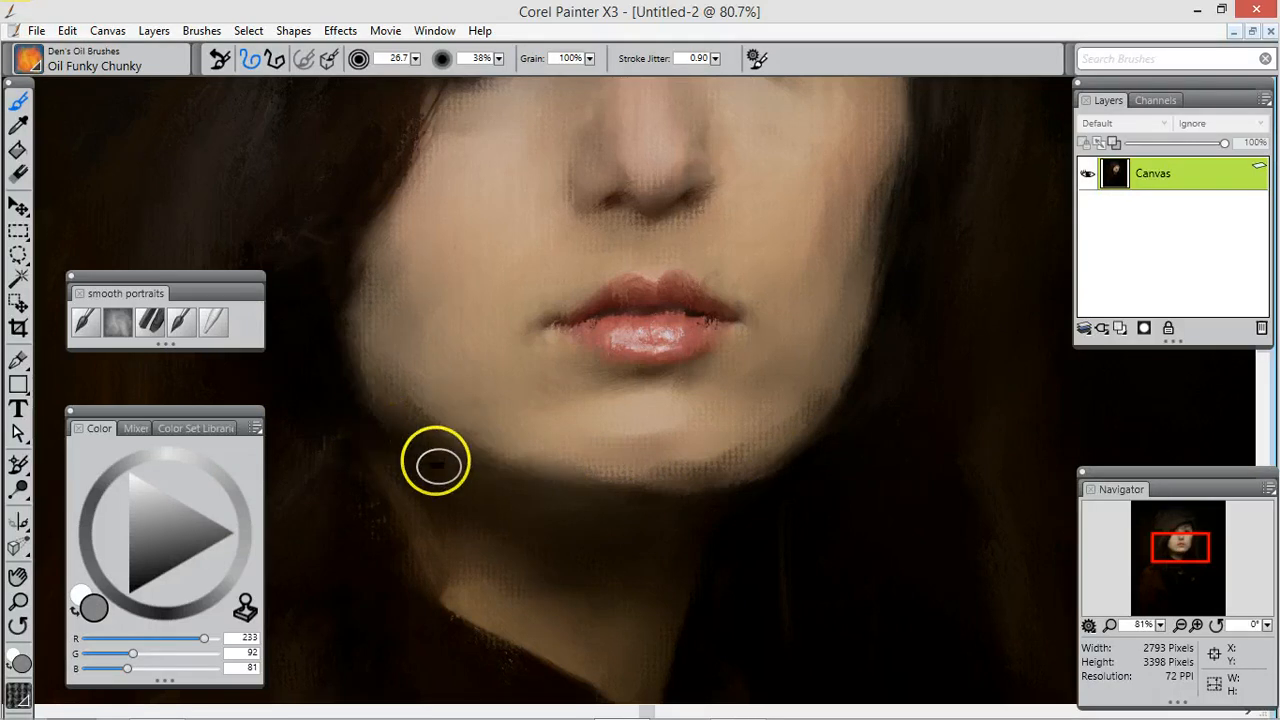
mouse_move(1181, 540)
left_mouse_down()
mouse_move(1193, 510)
mouse_move(1153, 526)
mouse_move(1176, 517)
mouse_move(1177, 535)
left_mouse_up()
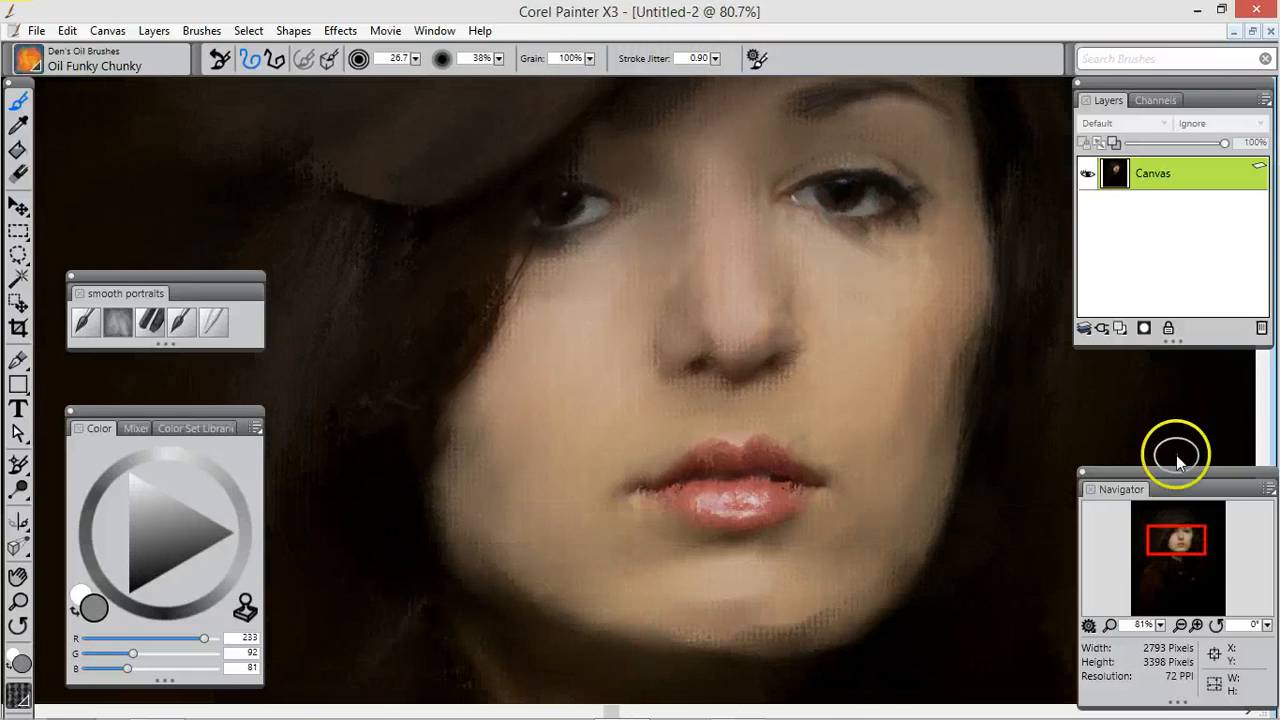
Step: Open the Apply Surface Texture settings for the canvas
left_click(334, 36)
mouse_move(312, 120)
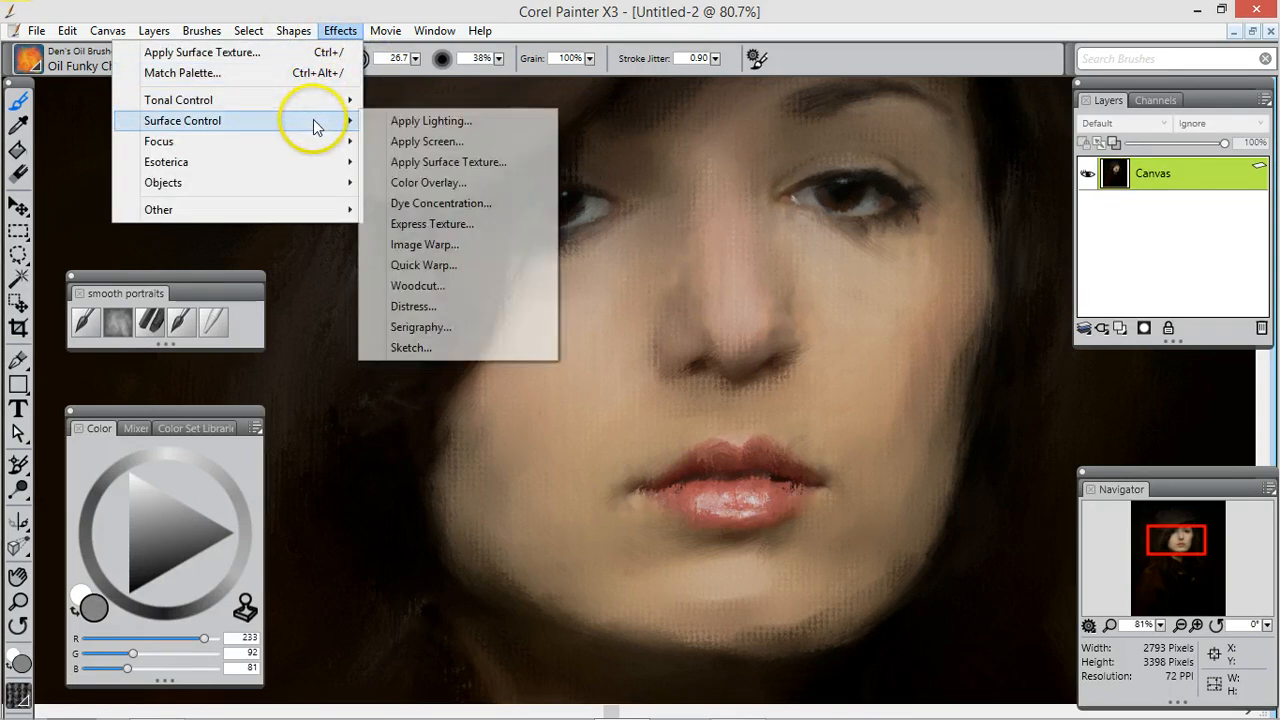
left_click(458, 163)
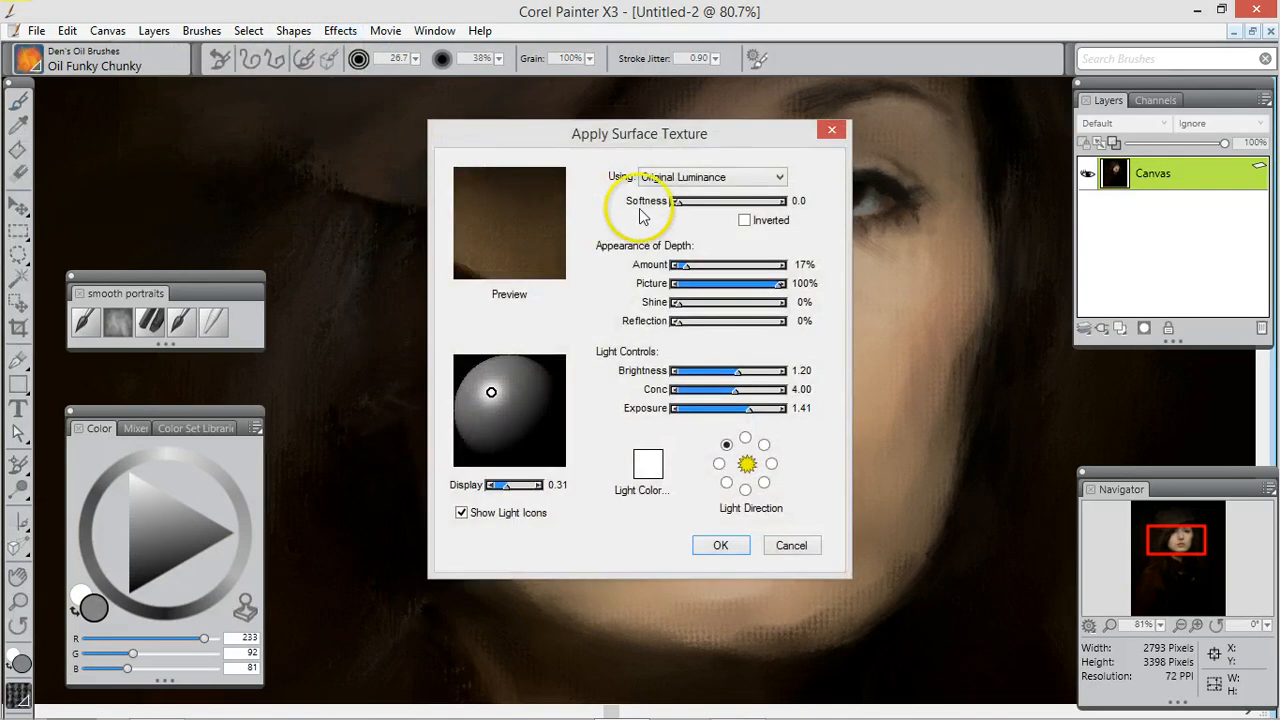
Step: Try Paper as the surface texture source, previewing its depth at a 90% amount and a 17% amount
left_click(779, 181)
left_click(745, 191)
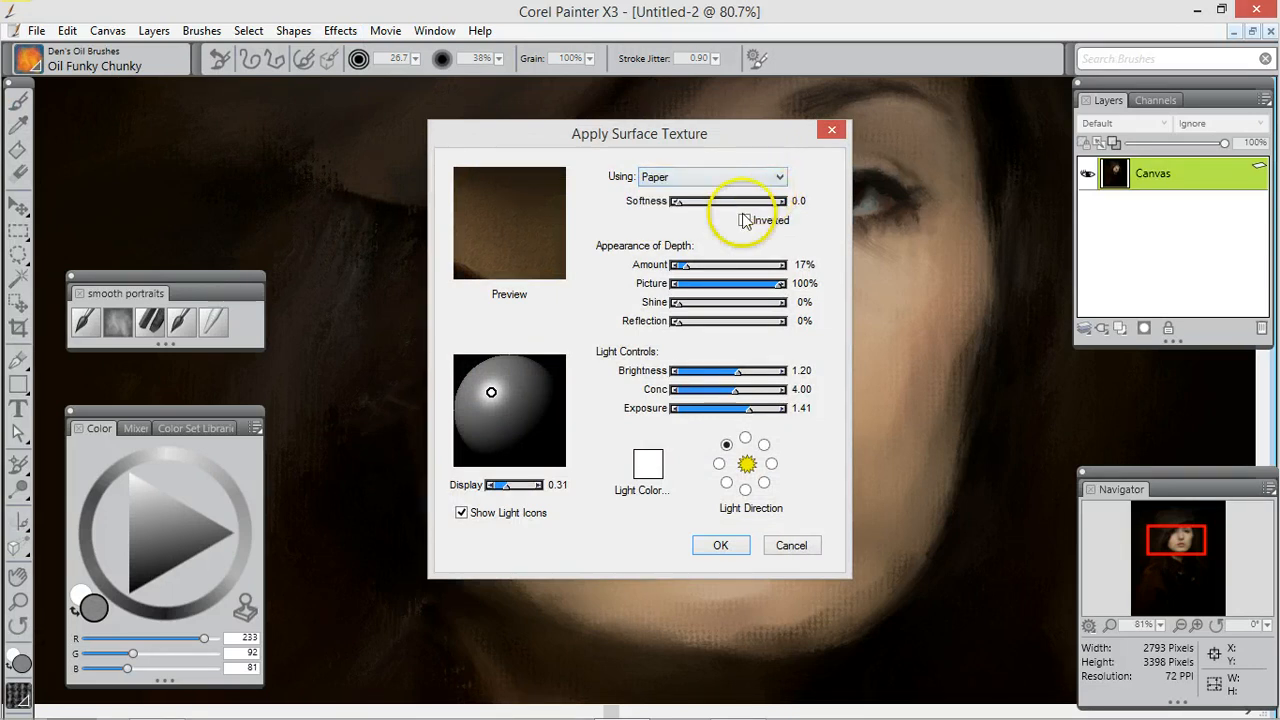
left_click_drag(541, 203, 537, 246)
left_click_drag(686, 273, 723, 284)
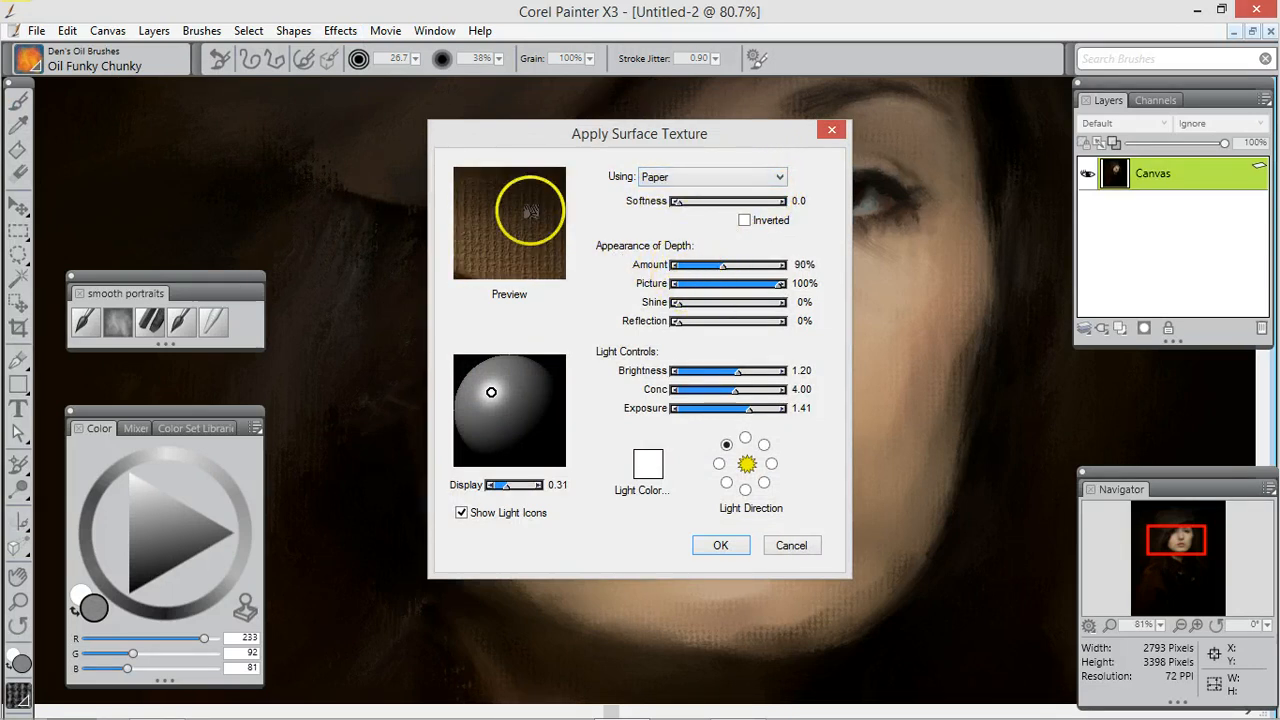
left_click_drag(521, 242, 491, 130)
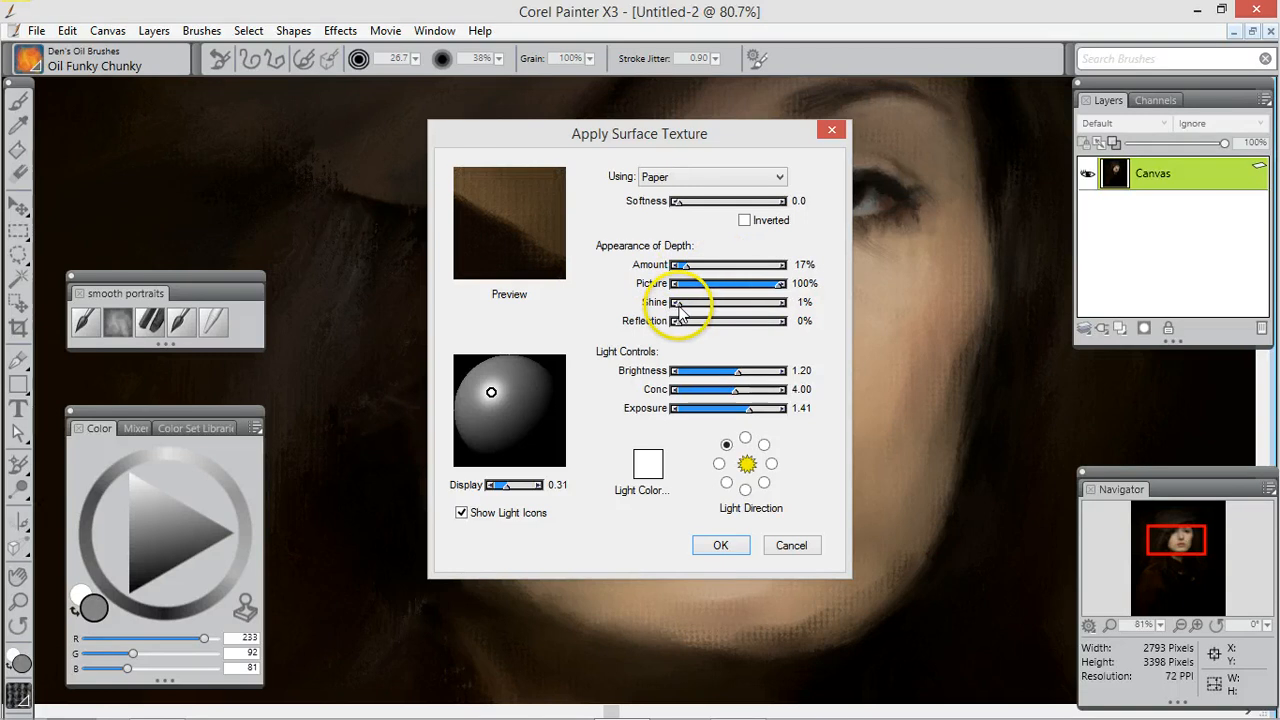
left_click_drag(679, 312, 638, 328)
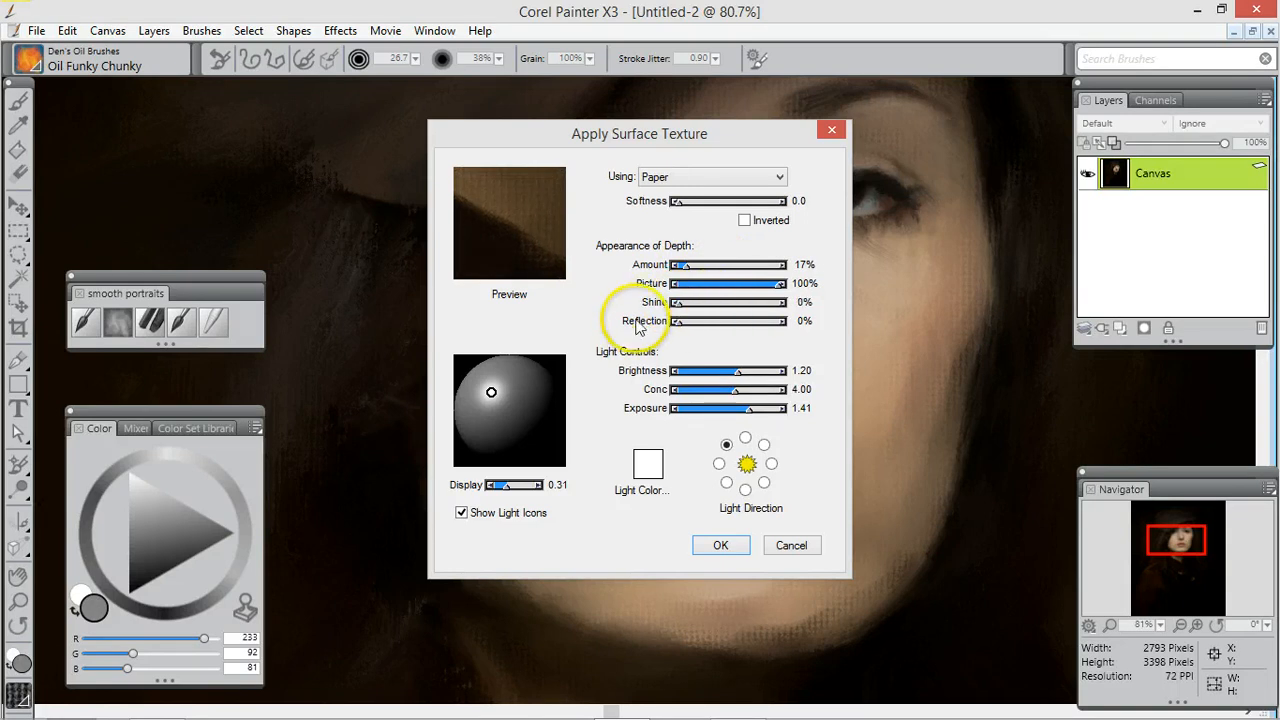
Step: Apply the surface texture using Original Luminance with the depth amount set to 9% and shine at 0%, and inspect the face
left_click(781, 178)
left_click(752, 231)
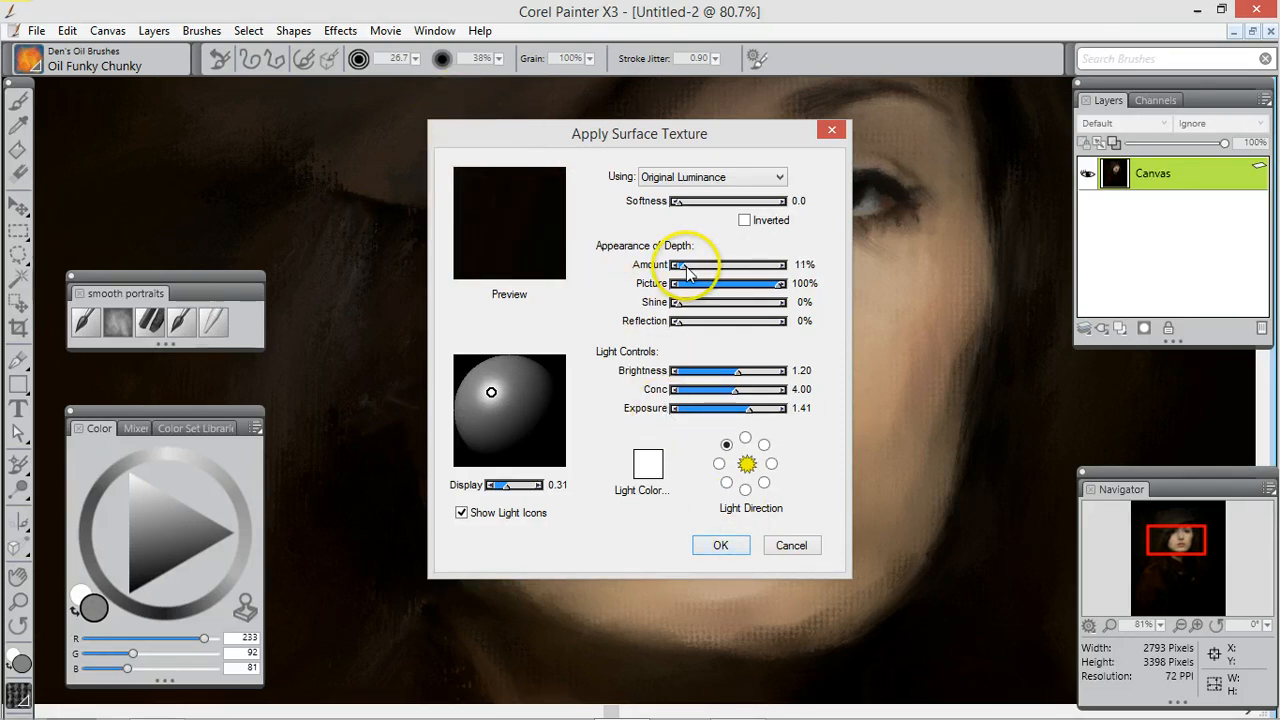
left_click_drag(686, 270, 682, 270)
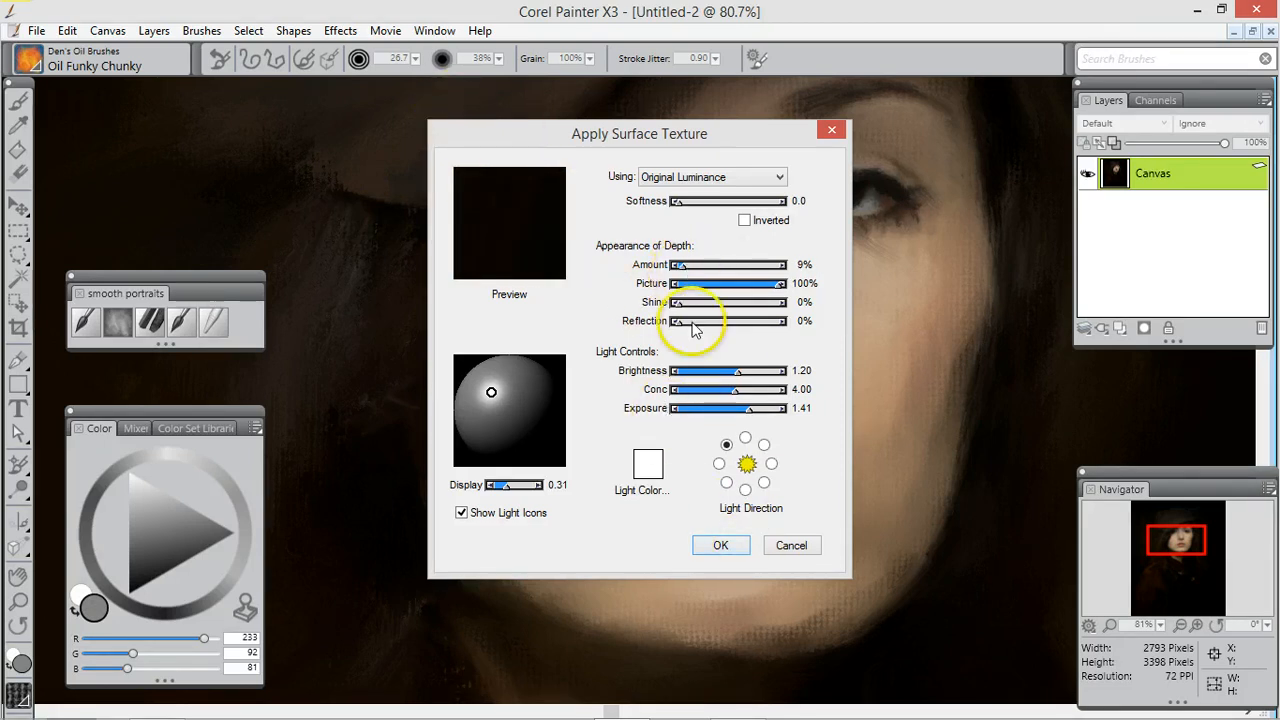
left_click(722, 548)
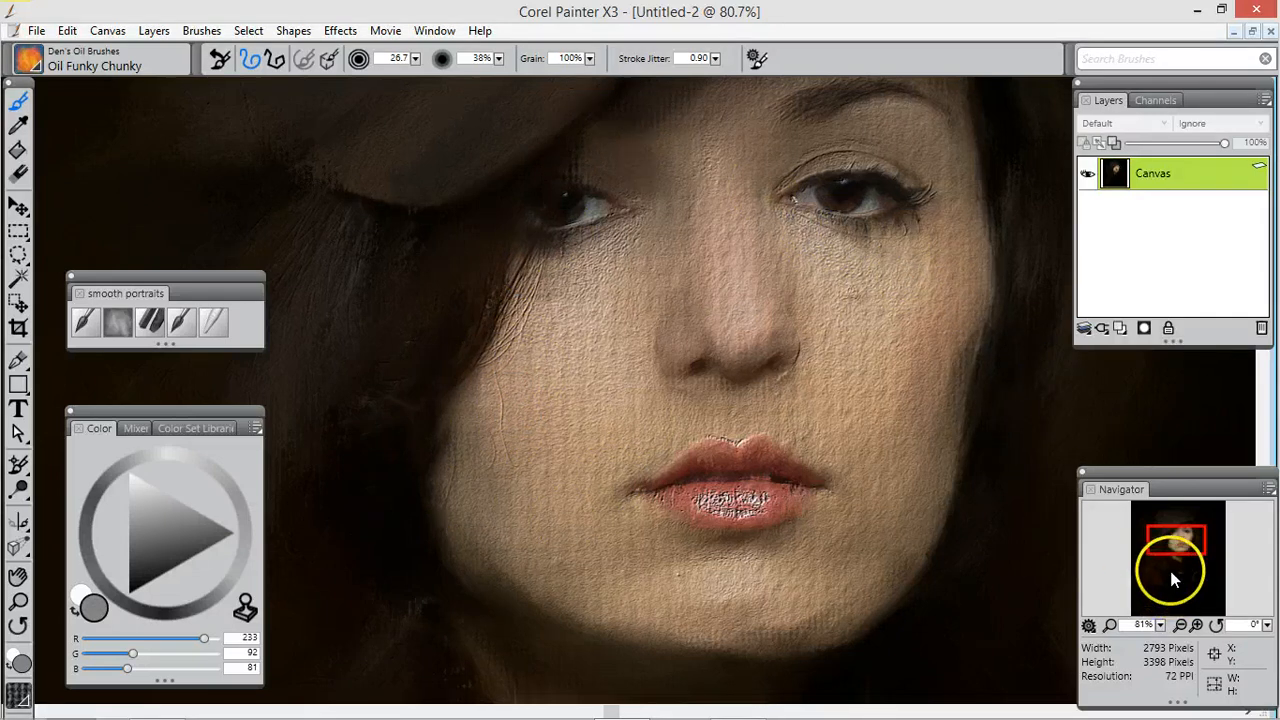
mouse_move(1172, 542)
left_mouse_down()
mouse_move(1176, 520)
mouse_move(1163, 523)
mouse_move(1183, 548)
mouse_move(1169, 534)
left_mouse_up()
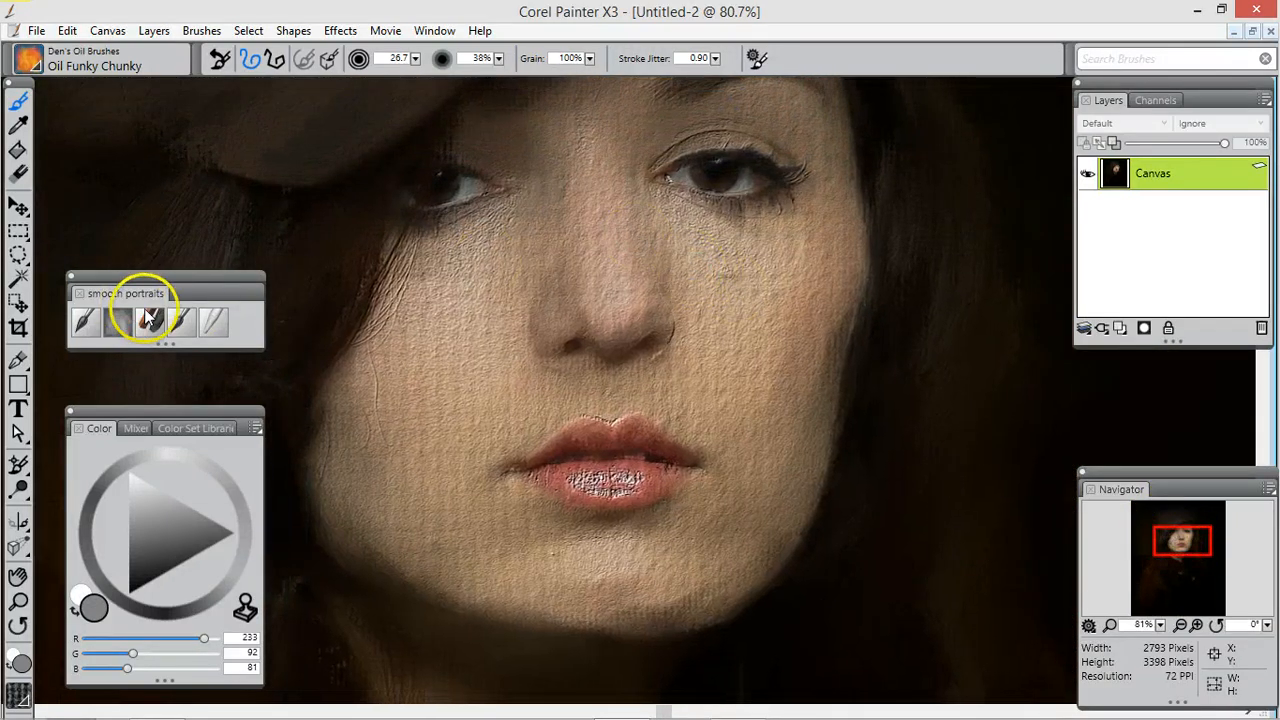
Step: Soften the surface texture on the cheeks, nose and chin with the Grainy Water blender at size 28.7
left_click(213, 320)
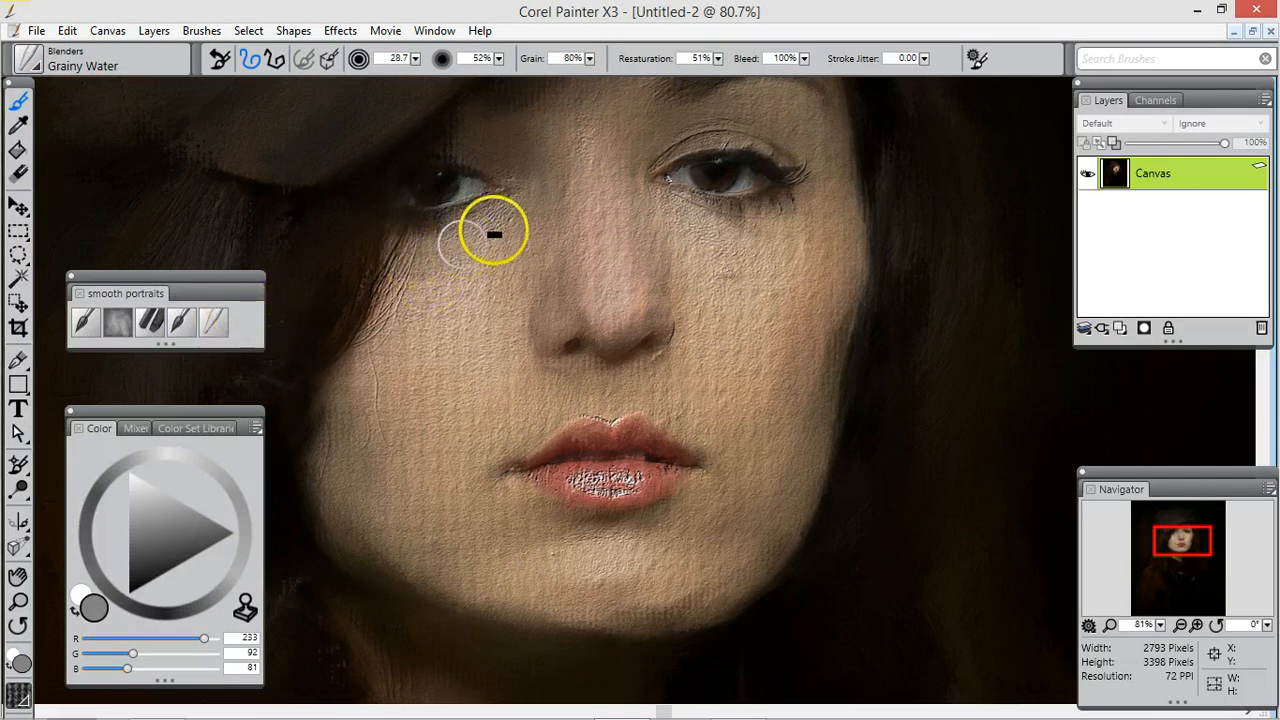
mouse_move(414, 269)
left_mouse_down()
mouse_move(462, 295)
mouse_move(493, 275)
mouse_move(489, 328)
mouse_move(467, 400)
mouse_move(409, 437)
mouse_move(452, 332)
mouse_move(415, 297)
mouse_move(434, 300)
mouse_move(366, 436)
mouse_move(395, 461)
mouse_move(526, 407)
mouse_move(524, 388)
mouse_move(477, 427)
mouse_move(441, 428)
mouse_move(419, 411)
mouse_move(336, 480)
mouse_move(363, 423)
mouse_move(481, 514)
mouse_move(442, 526)
mouse_move(475, 553)
mouse_move(461, 520)
mouse_move(474, 497)
mouse_move(481, 522)
mouse_move(446, 568)
mouse_move(464, 578)
mouse_move(384, 513)
mouse_move(493, 467)
mouse_move(450, 442)
mouse_move(441, 516)
mouse_move(567, 468)
mouse_move(540, 446)
mouse_move(645, 394)
mouse_move(551, 408)
mouse_move(666, 381)
mouse_move(670, 405)
mouse_move(747, 357)
mouse_move(831, 346)
mouse_move(710, 535)
mouse_move(652, 569)
mouse_move(559, 584)
mouse_move(670, 588)
mouse_move(652, 612)
mouse_move(721, 550)
mouse_move(794, 314)
mouse_move(731, 342)
mouse_move(771, 285)
mouse_move(675, 230)
mouse_move(710, 313)
mouse_move(718, 379)
mouse_move(694, 418)
mouse_move(713, 401)
mouse_move(707, 378)
mouse_move(790, 300)
mouse_move(857, 149)
mouse_move(809, 211)
mouse_move(837, 109)
mouse_move(591, 143)
mouse_move(634, 266)
mouse_move(671, 246)
mouse_move(623, 266)
mouse_move(550, 266)
mouse_move(586, 203)
mouse_move(542, 241)
left_mouse_up()
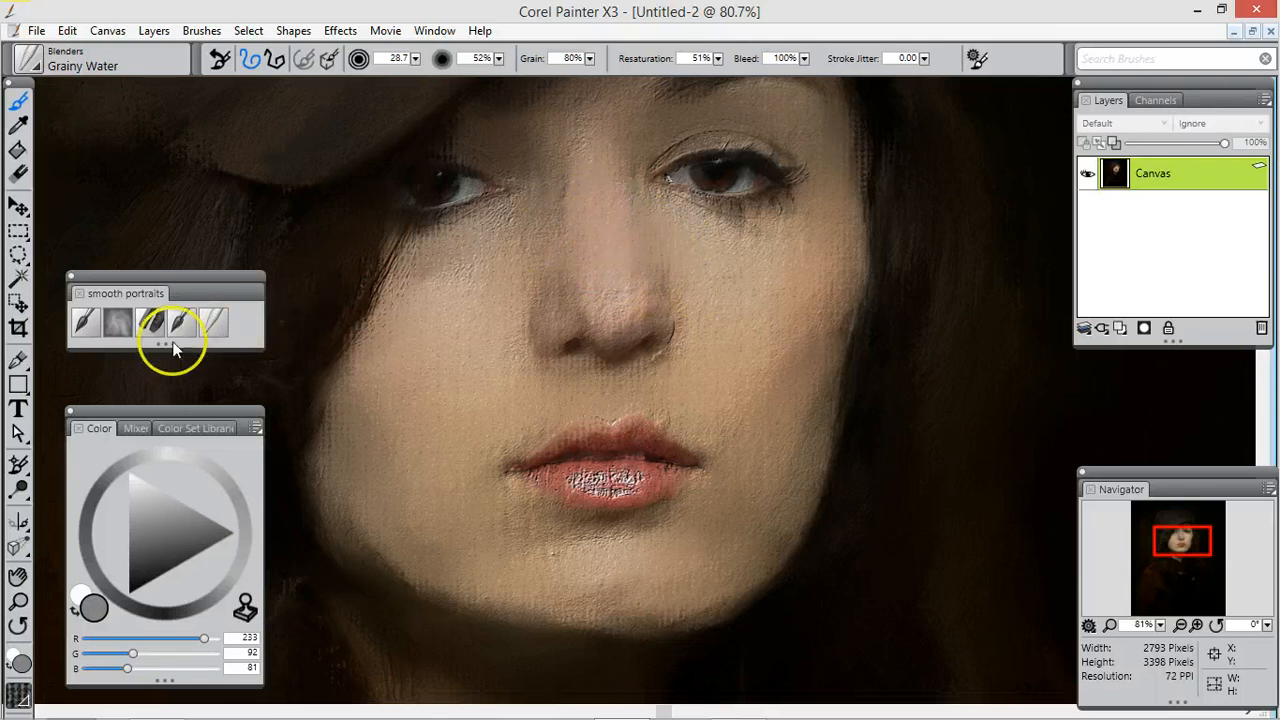
Step: Paint over the face, hat and hair edges with broad Oil Funky Chunky strokes at size 90.3
left_click(120, 324)
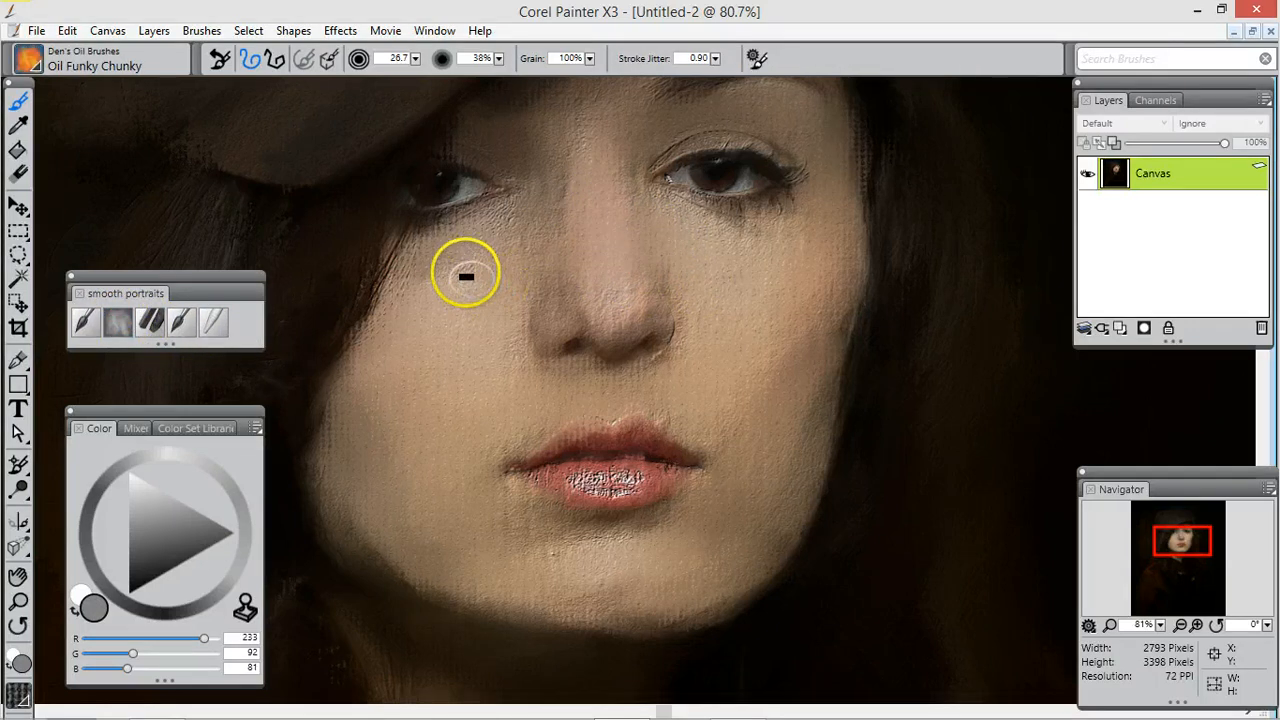
left_click(416, 59)
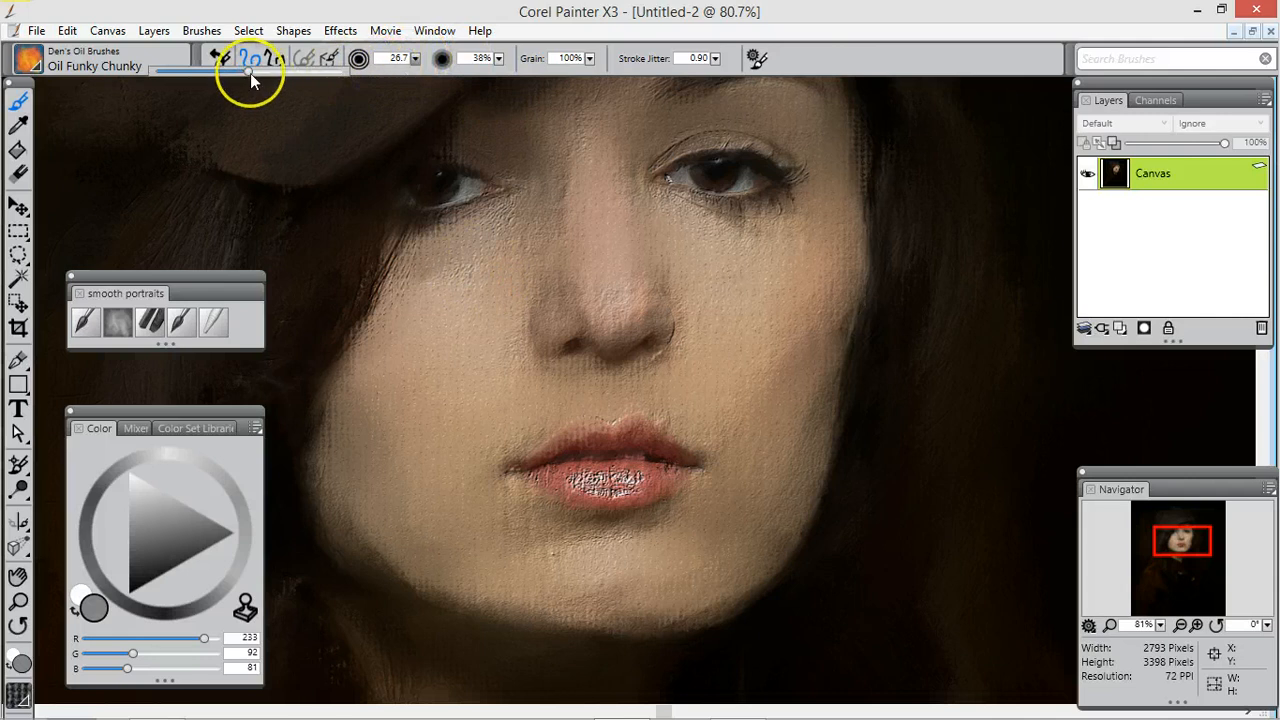
left_click_drag(250, 73, 282, 76)
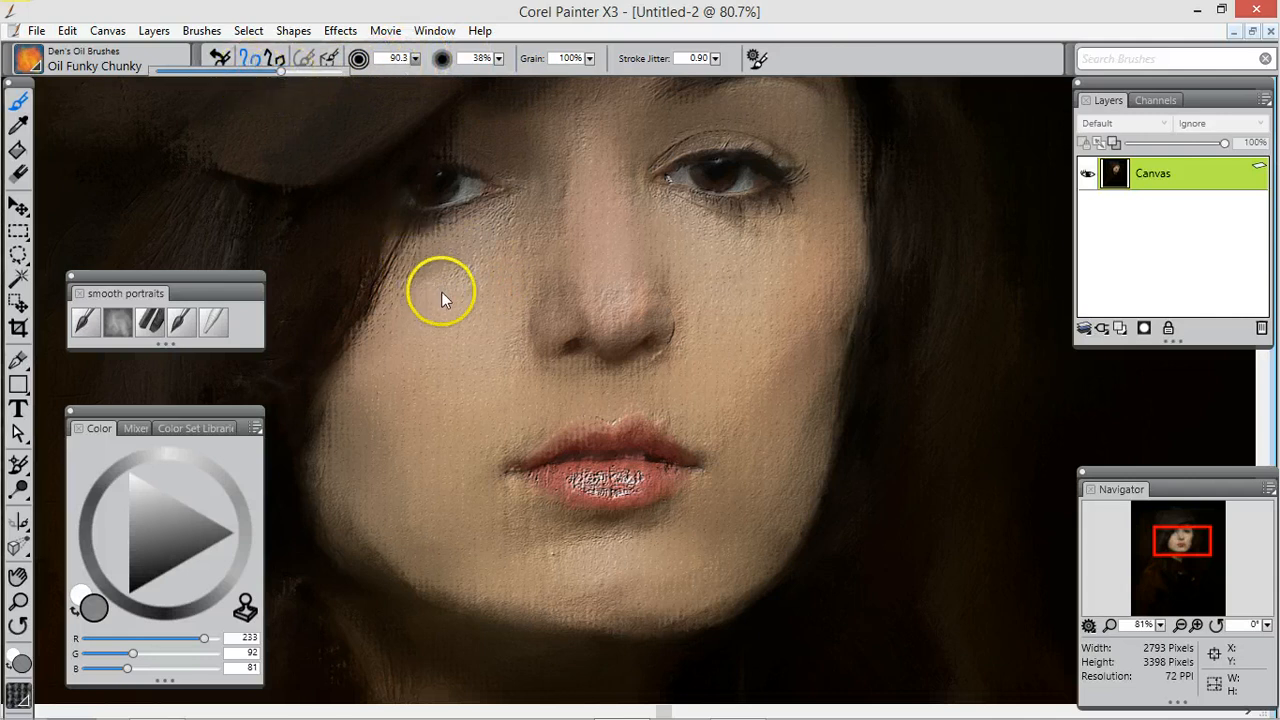
mouse_move(441, 298)
left_mouse_down()
mouse_move(463, 326)
mouse_move(411, 338)
mouse_move(395, 378)
mouse_move(380, 381)
mouse_move(397, 315)
mouse_move(406, 329)
mouse_move(356, 452)
mouse_move(439, 457)
mouse_move(495, 378)
mouse_move(493, 356)
mouse_move(747, 355)
mouse_move(807, 287)
mouse_move(799, 275)
mouse_move(760, 278)
mouse_move(749, 296)
mouse_move(801, 368)
mouse_move(741, 569)
mouse_move(721, 566)
mouse_move(743, 537)
left_mouse_up()
left_click_drag(1186, 541, 1163, 522)
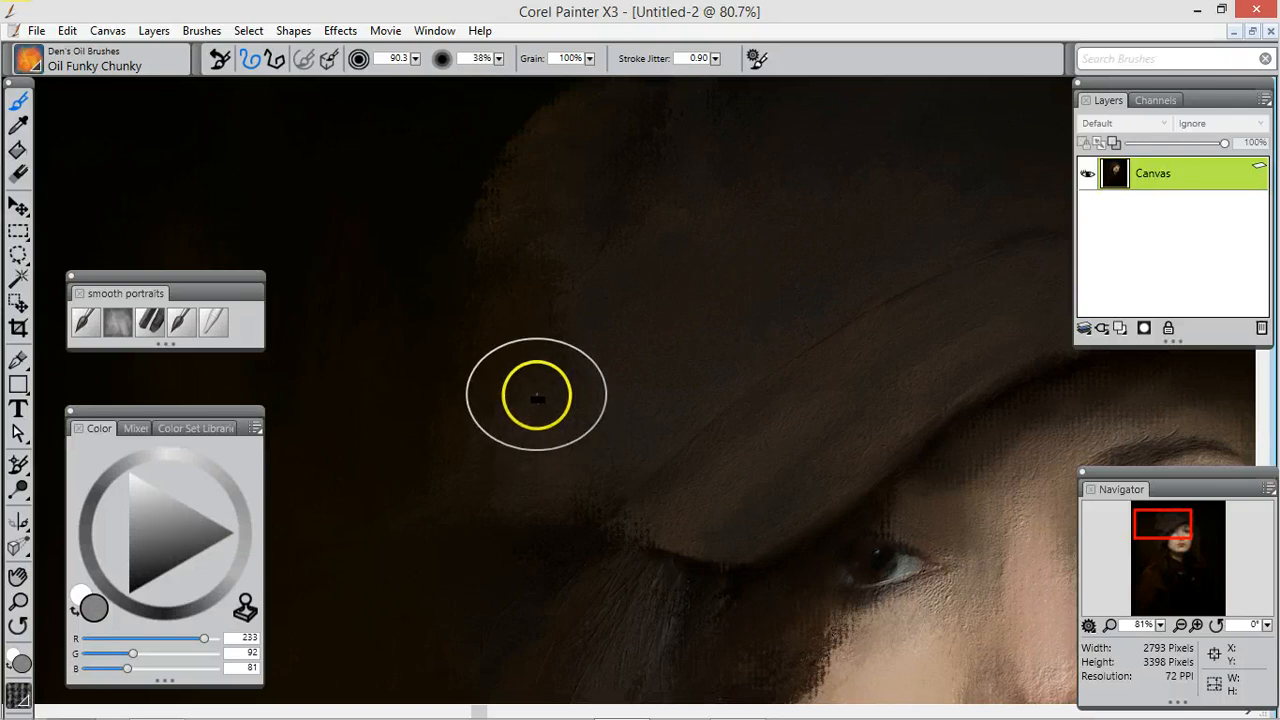
mouse_move(1178, 526)
left_mouse_down()
mouse_move(1188, 544)
mouse_move(1169, 538)
left_mouse_up()
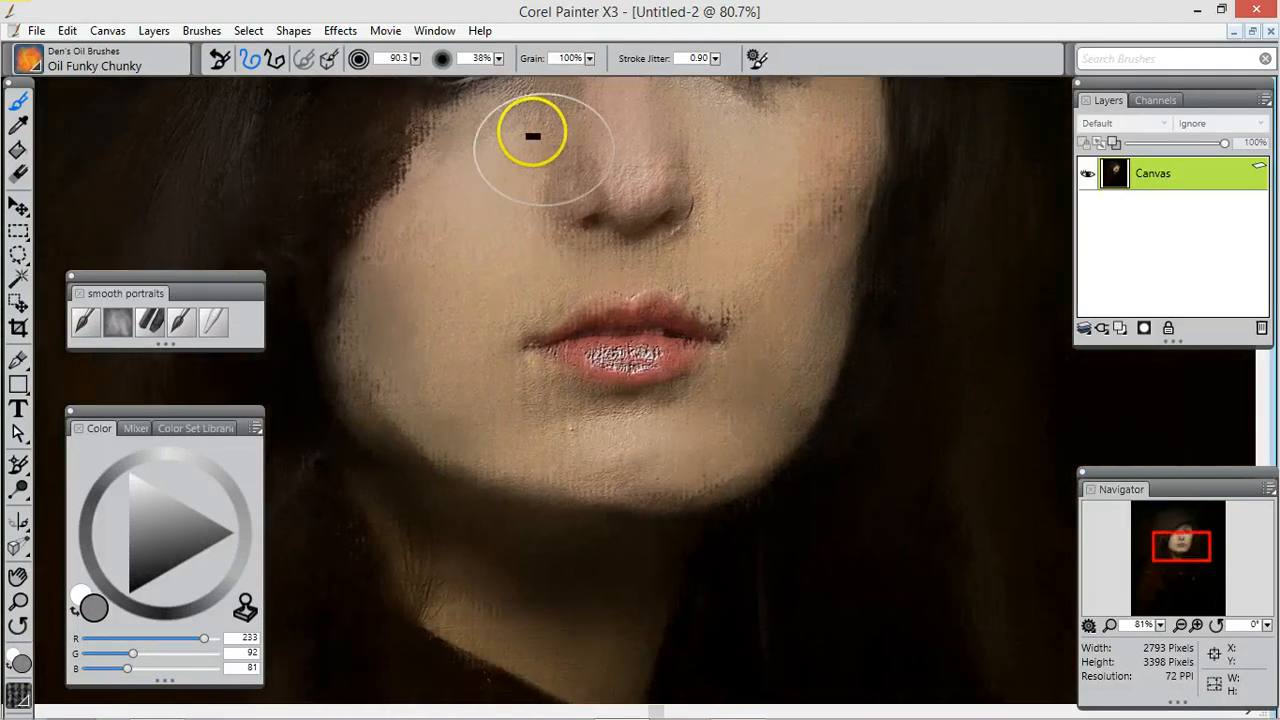
Step: Set the Oil Funky Chunky brush to size 11.2 and review the face at actual size and the whole portrait
left_click_drag(414, 60, 385, 76)
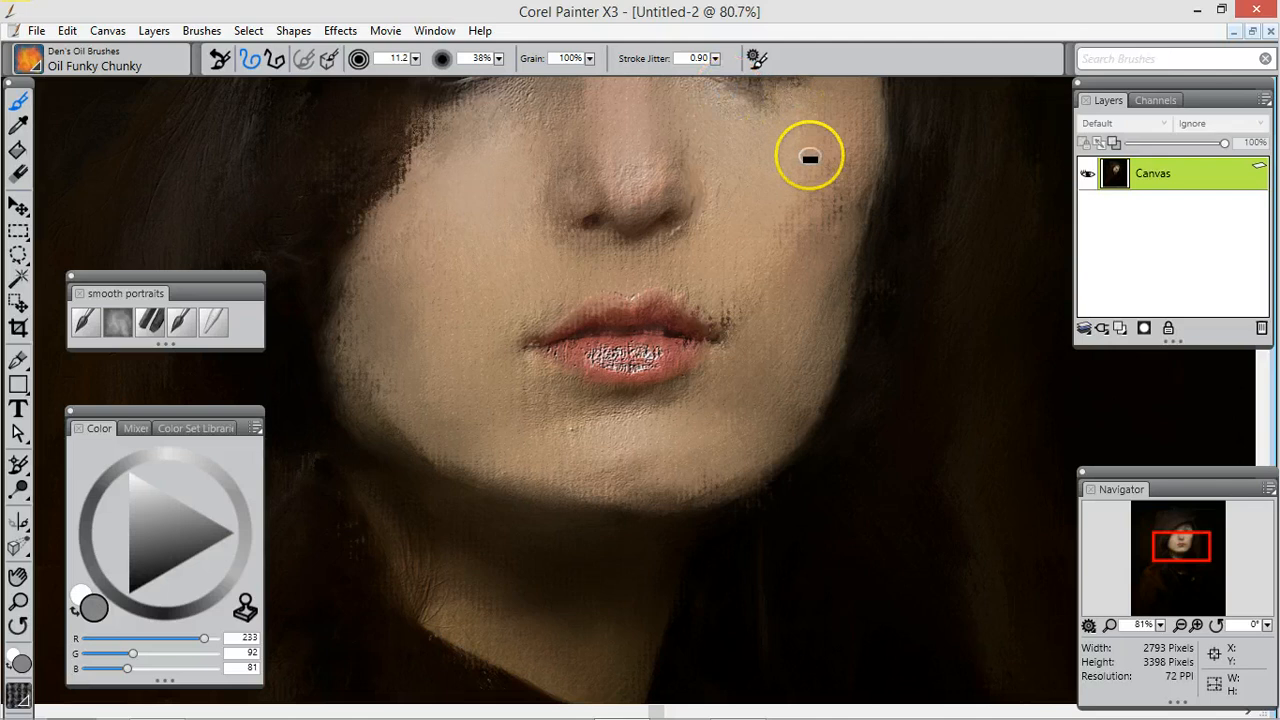
left_click_drag(1172, 555, 1173, 534)
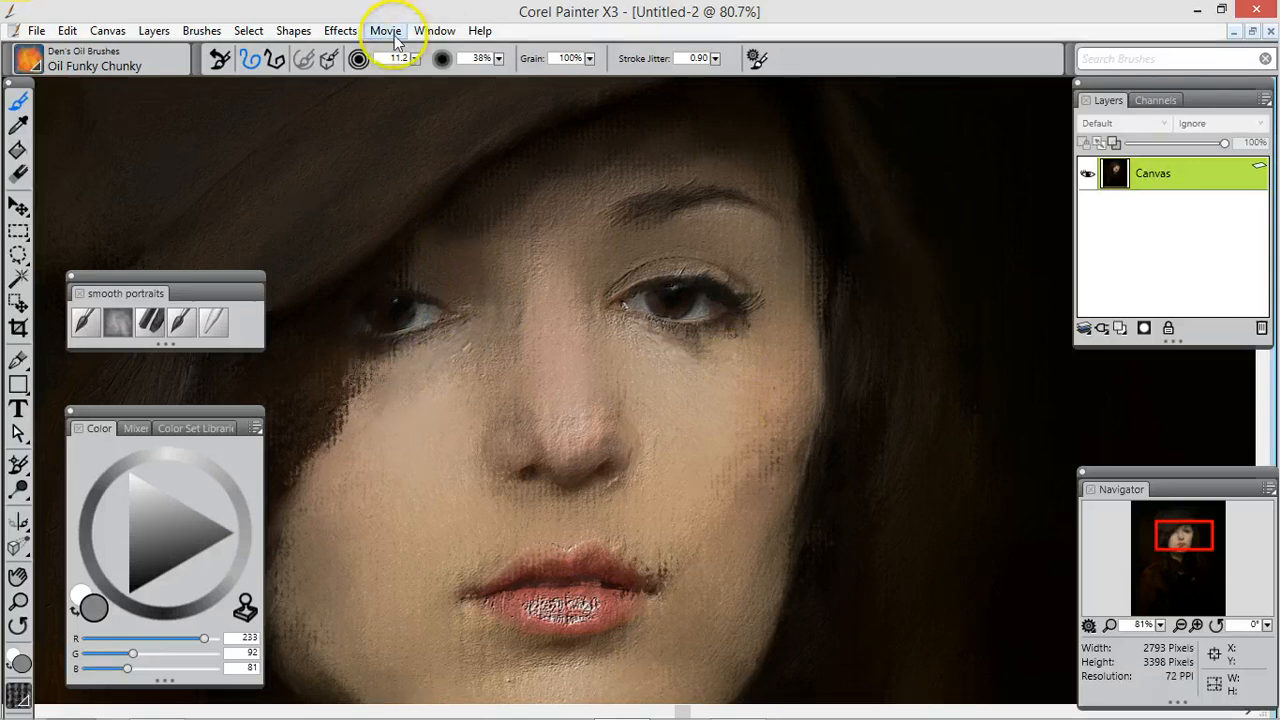
key("ctrl+alt+0")
left_click(434, 31)
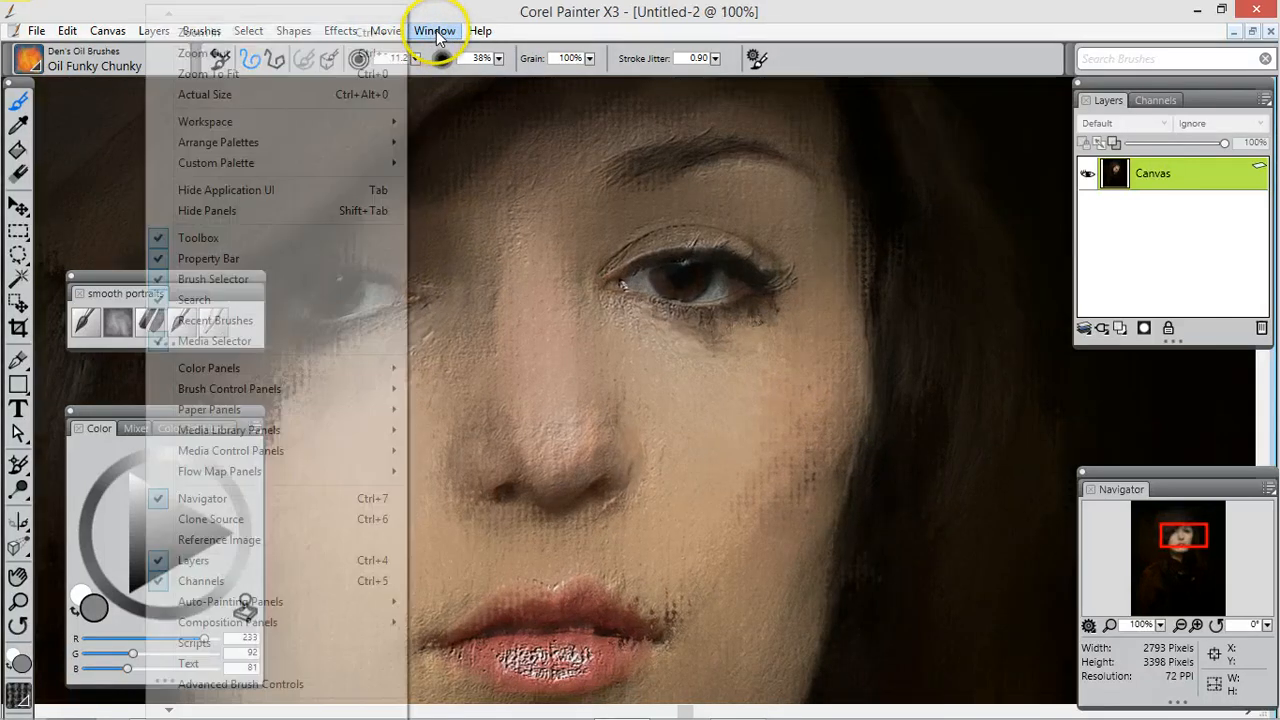
left_click(360, 78)
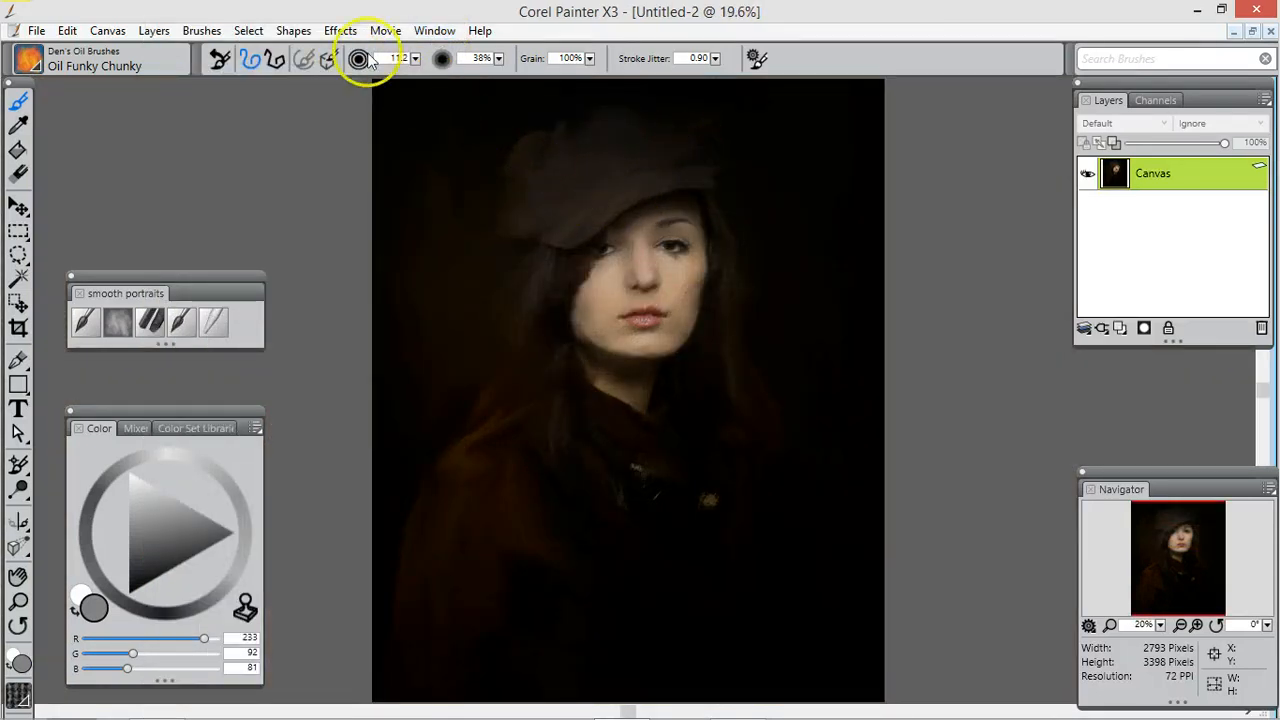
Step: Try fading the last brush stroke with a 50% undo amount, previewing the skin beside the eye
left_click(340, 33)
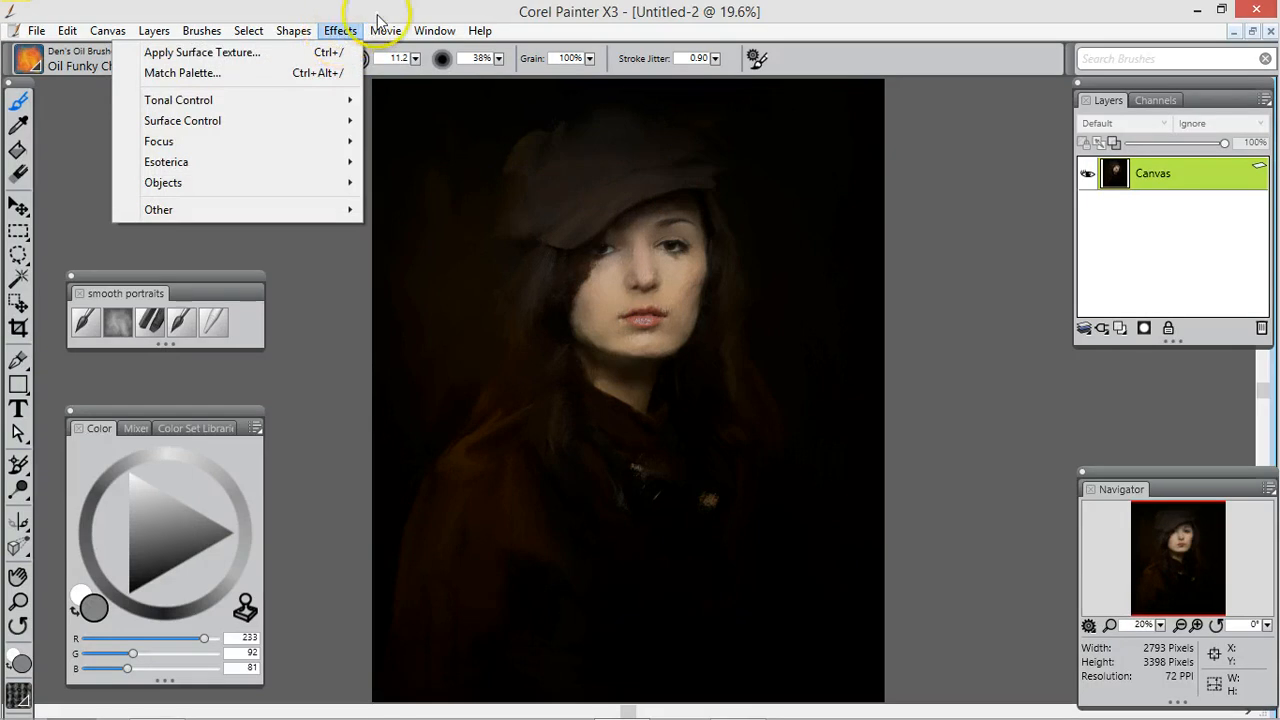
left_click(382, 16)
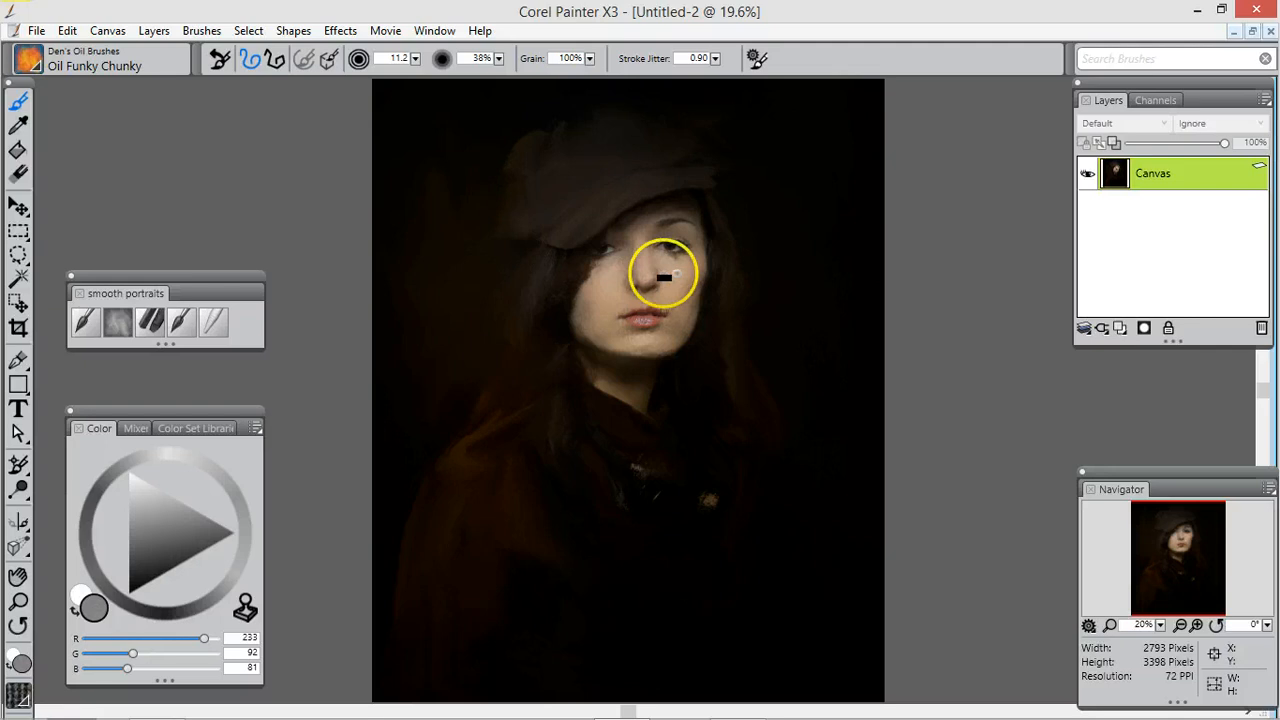
left_click(79, 33)
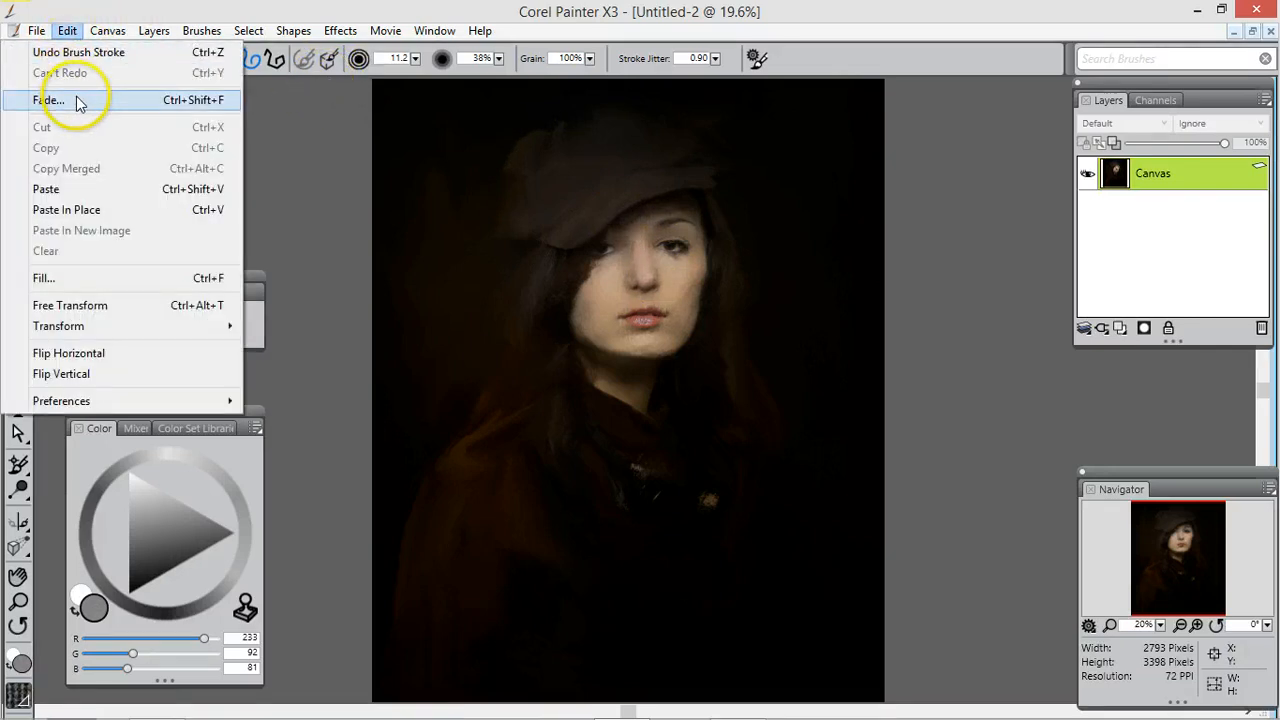
left_click(79, 101)
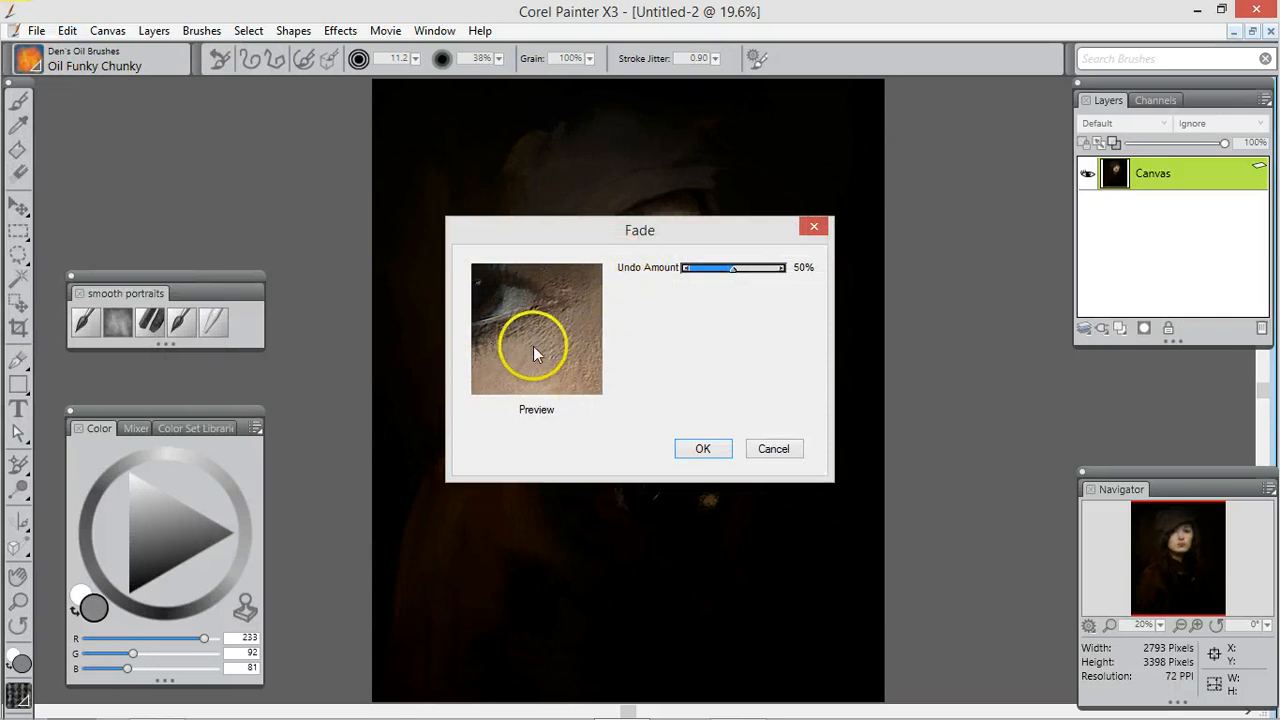
left_click_drag(523, 338, 575, 380)
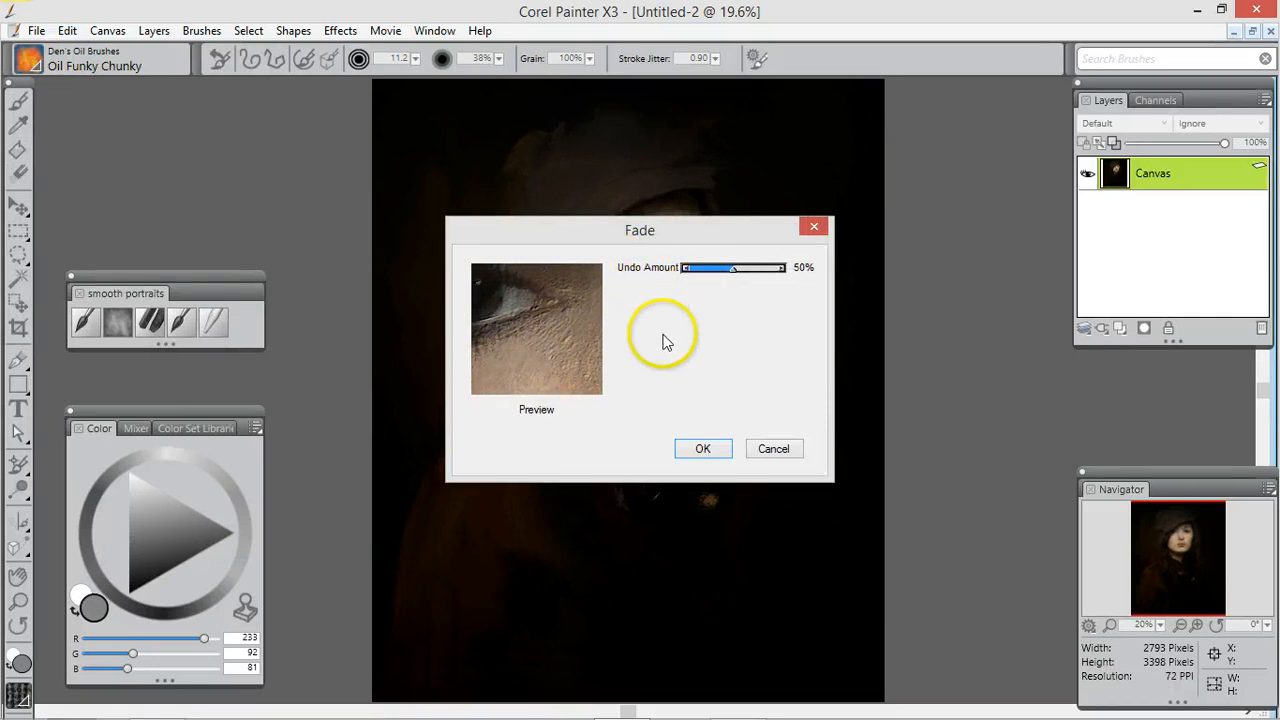
left_click(776, 450)
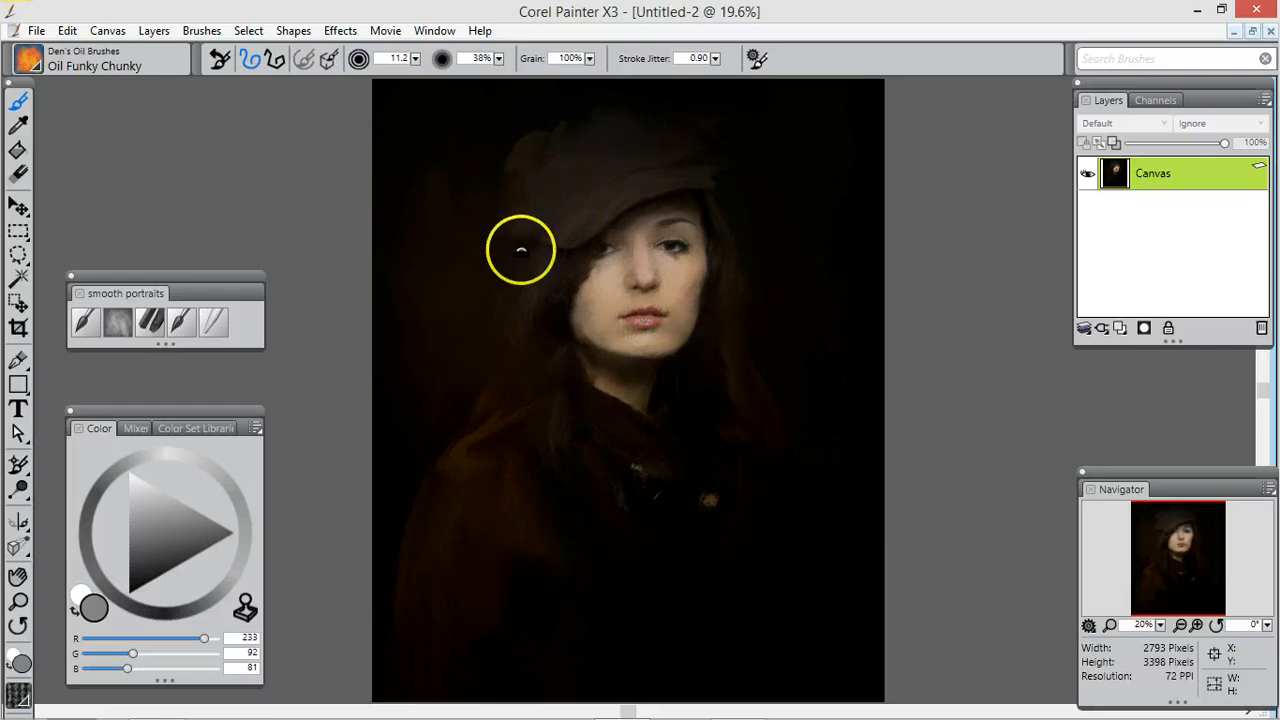
left_click(339, 30)
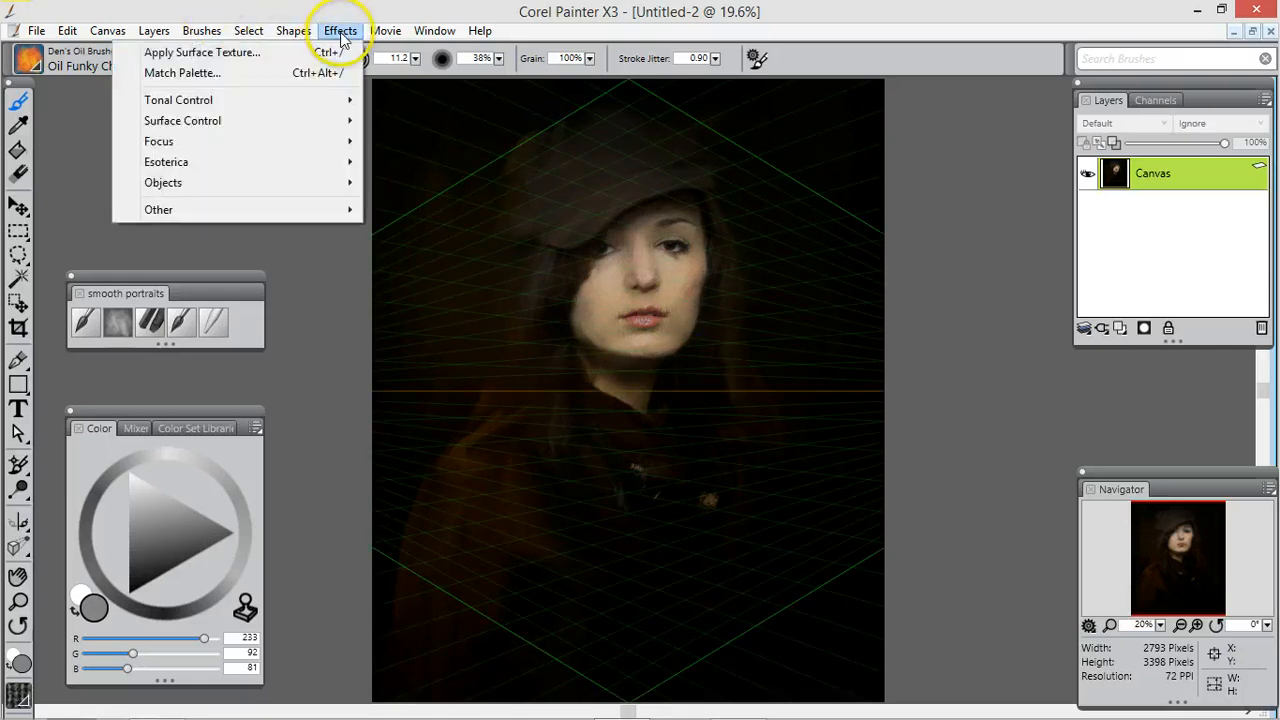
left_click(377, 24)
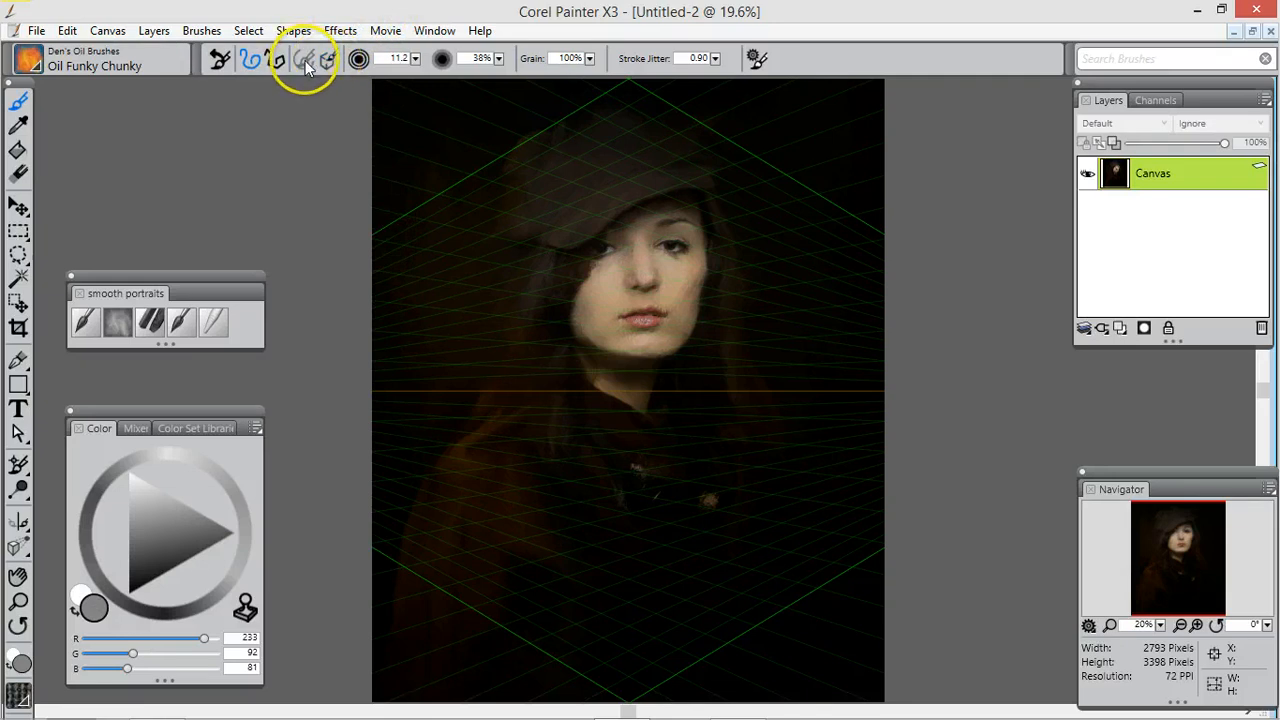
left_click(220, 55)
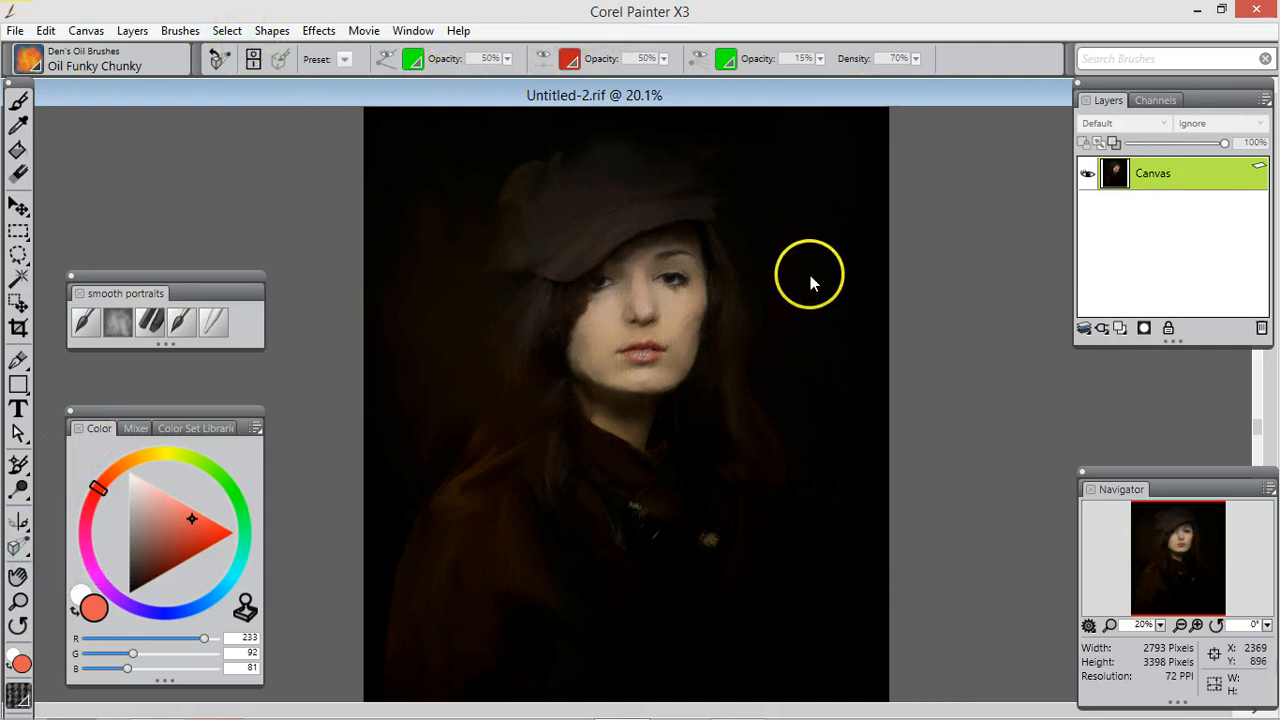
Step: Try equalizing the portrait's tones with the white point at 18.8% and the black point at 100%
left_click(316, 30)
mouse_move(300, 100)
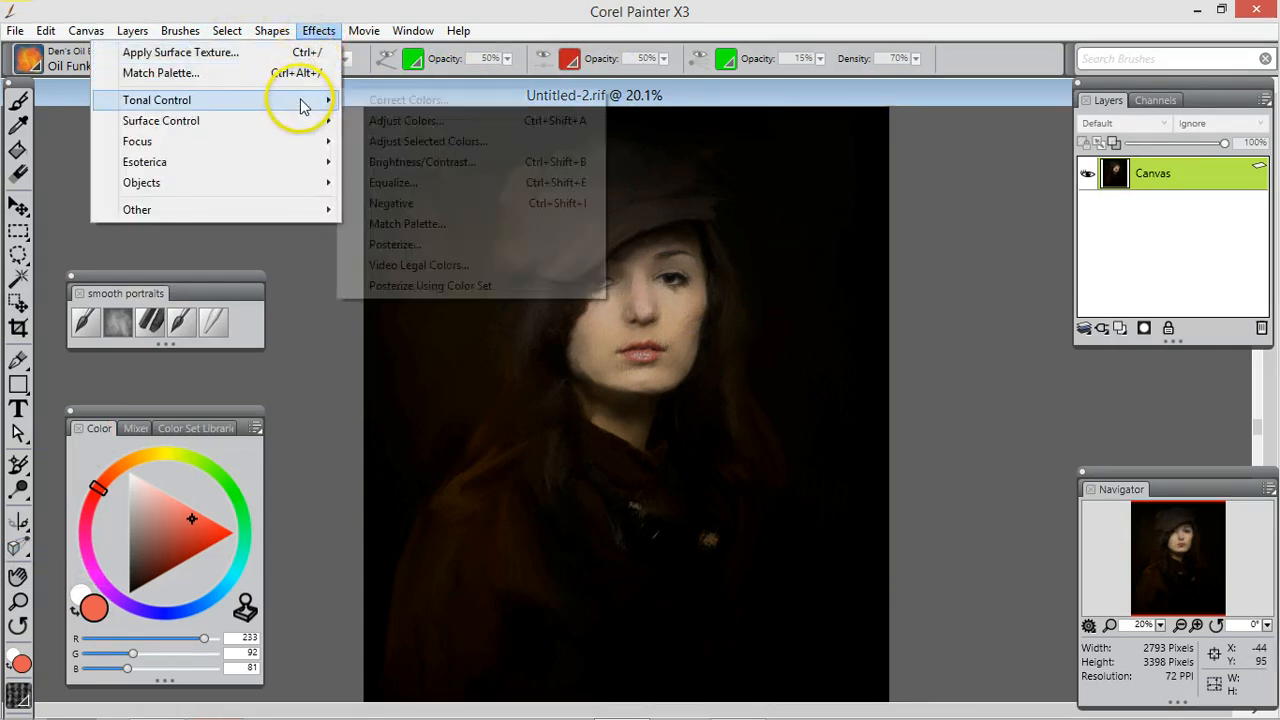
left_click(400, 183)
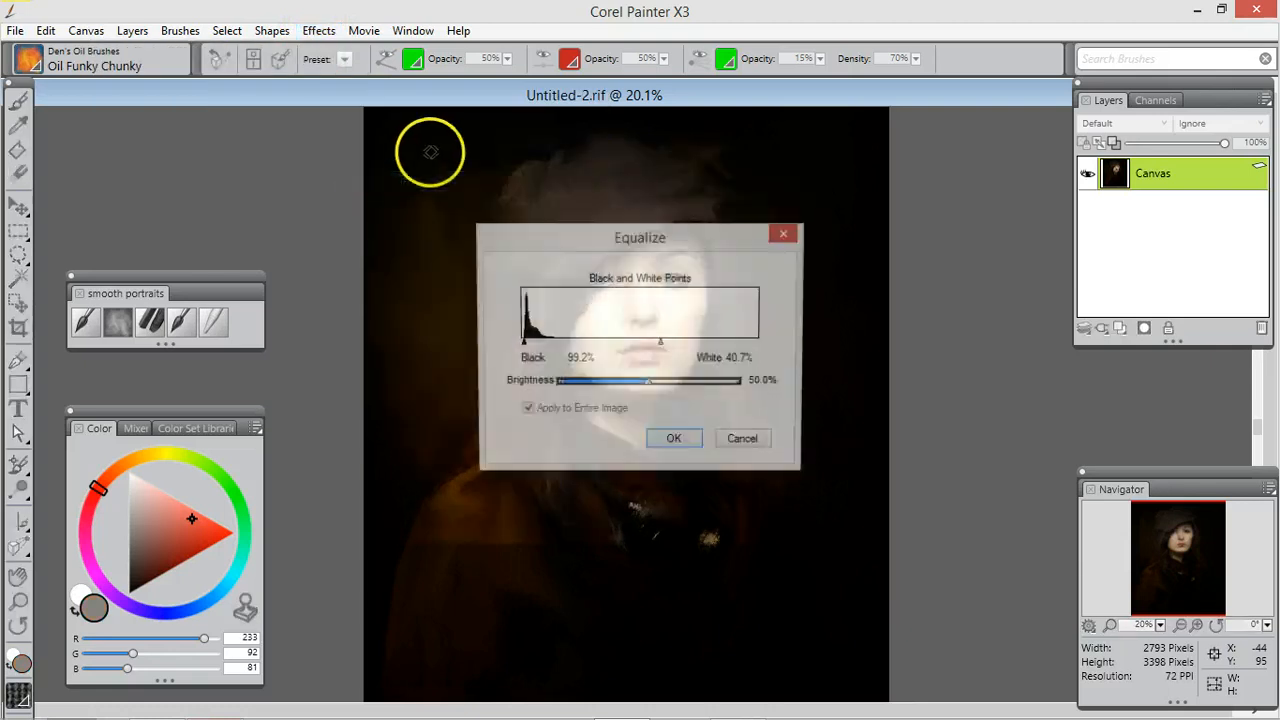
left_click_drag(667, 248, 1053, 172)
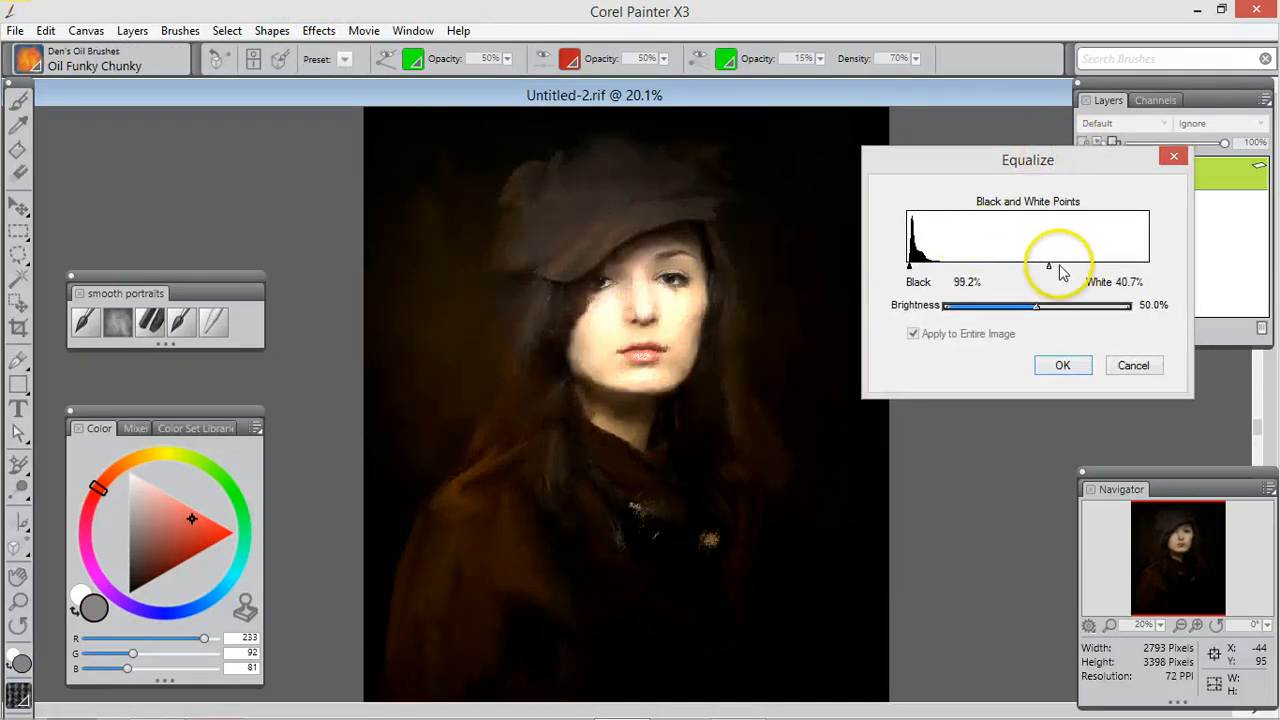
left_click_drag(1052, 268, 1020, 271)
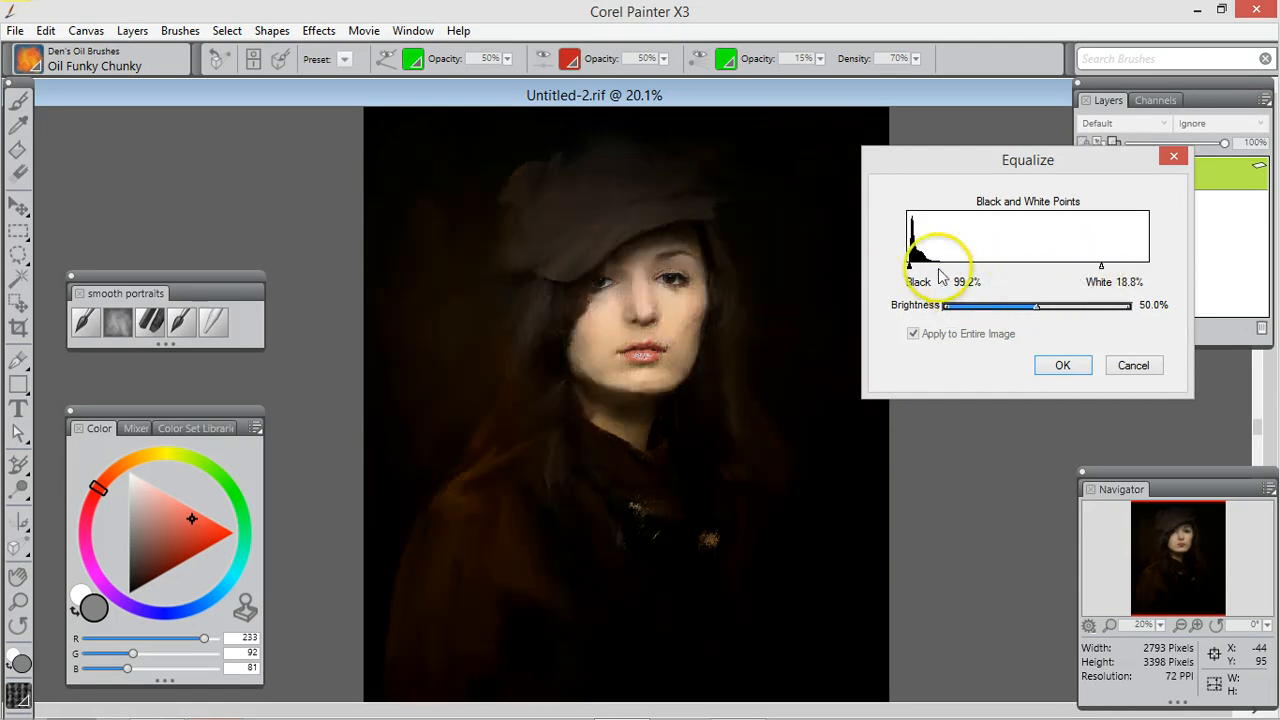
left_click_drag(911, 262, 905, 275)
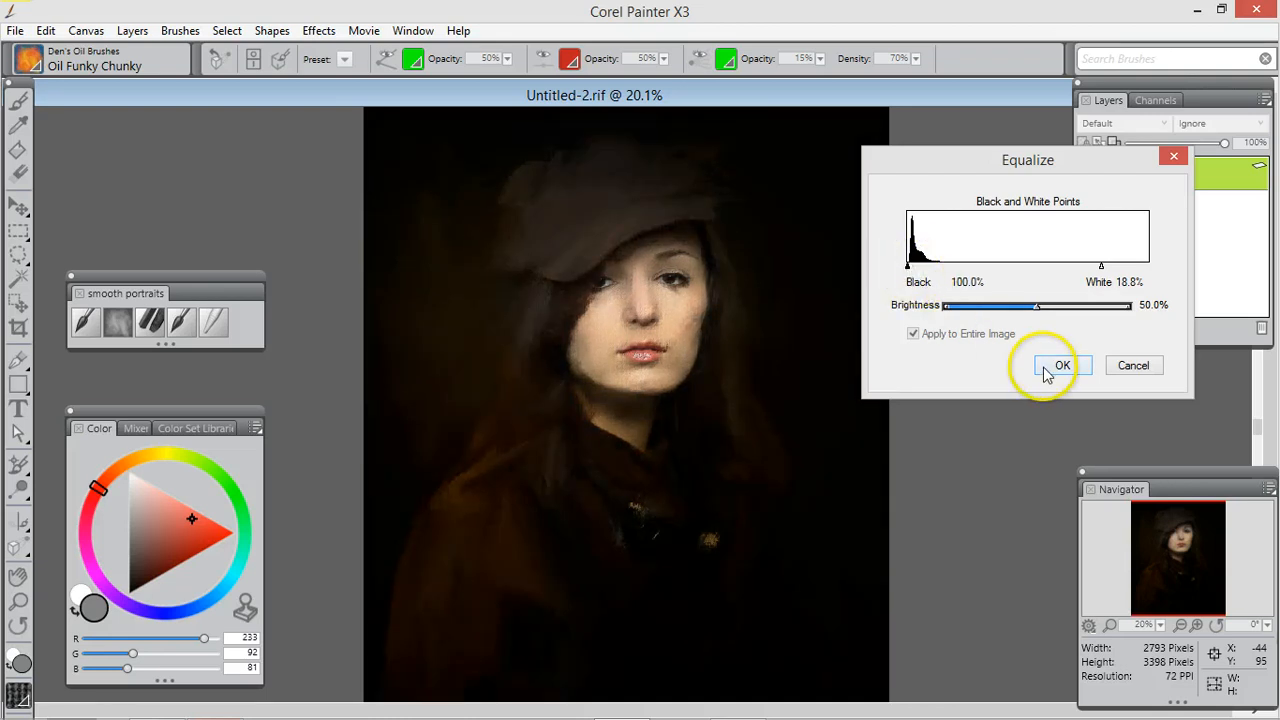
left_click(1141, 366)
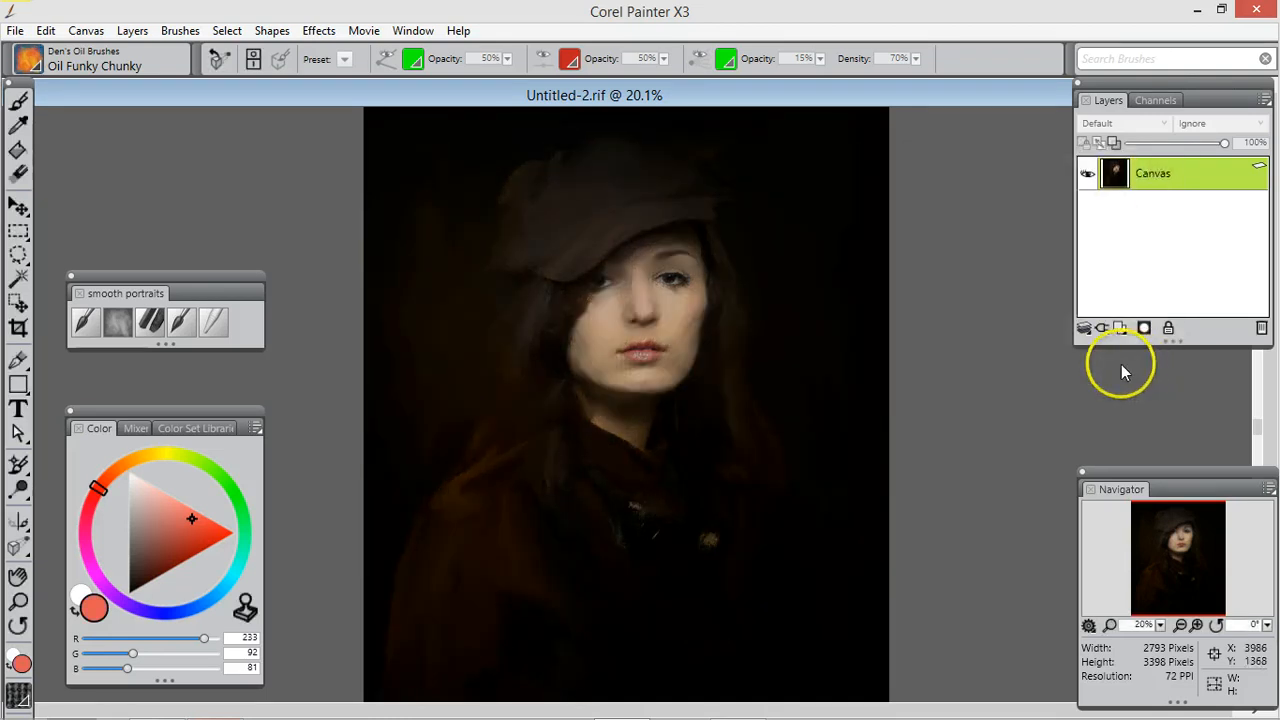